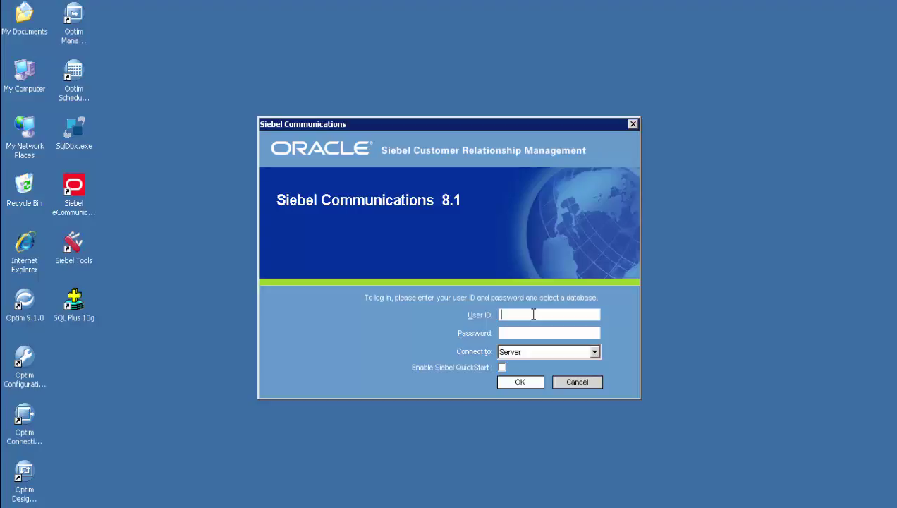
# - Log in to Siebel Communications with the administrator user ID and password
pyautogui.write('SADMIN')
pyautogui.press('Tab')
pyautogui.write('sadmin')
pyautogui.press('Return')
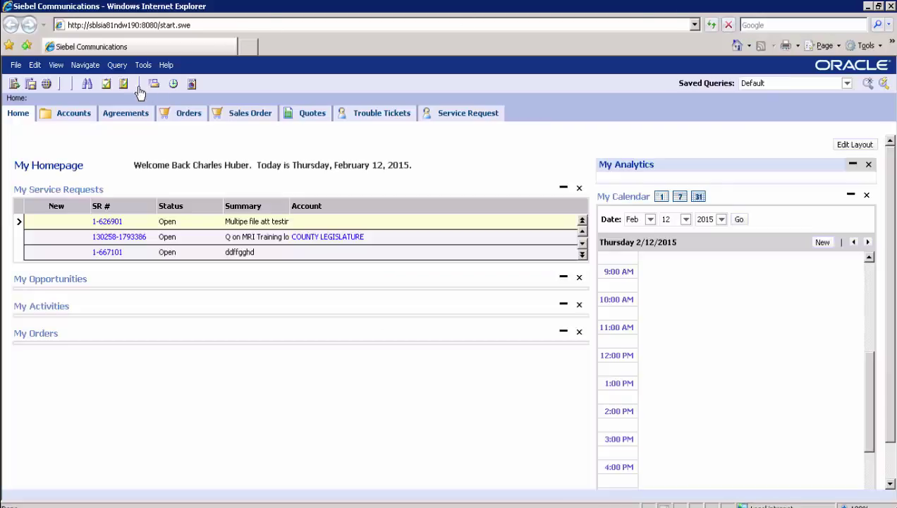
# - Open ABC CORP from All Accounts Across Organizations, sorted by name
pyautogui.click(74, 115)
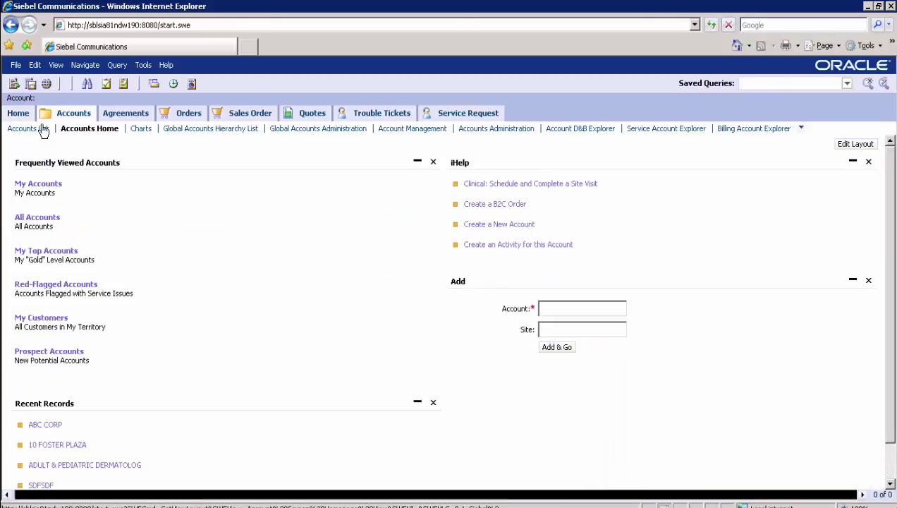
pyautogui.click(30, 129)
pyautogui.click(42, 146)
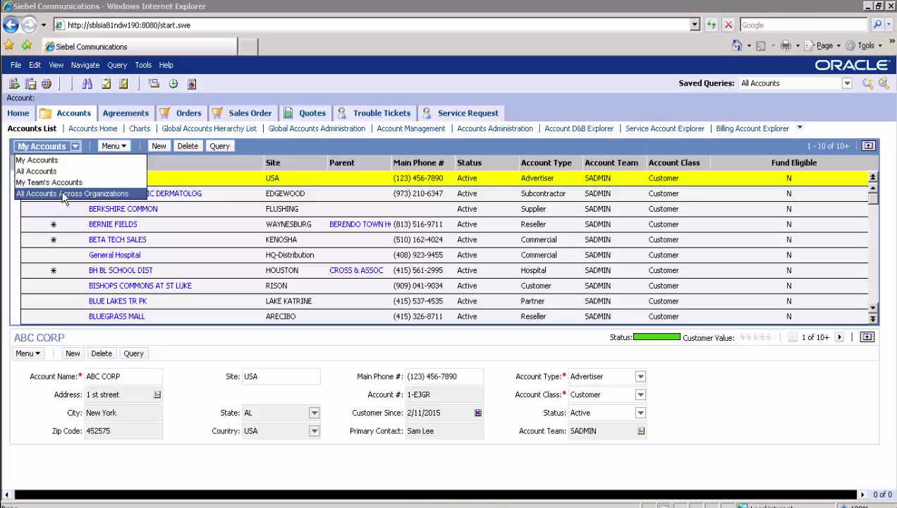
pyautogui.click(73, 193)
pyautogui.click(121, 167)
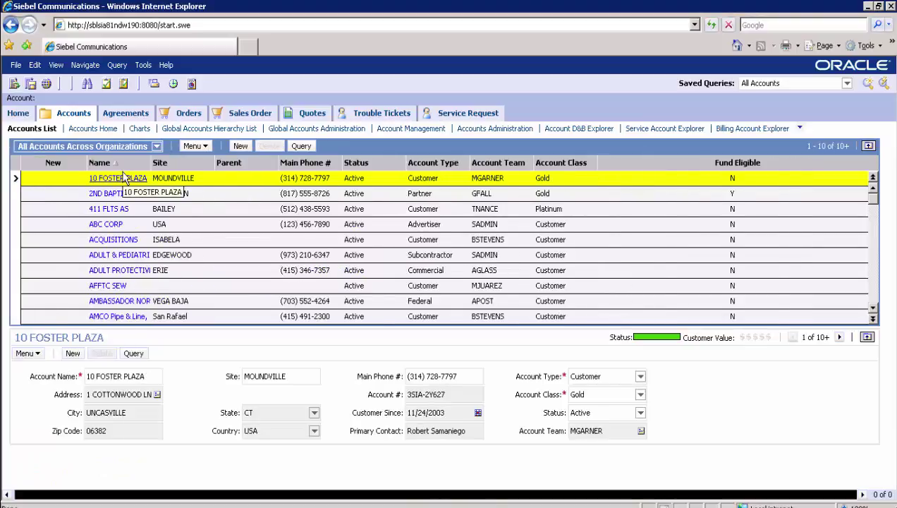
pyautogui.click(106, 224)
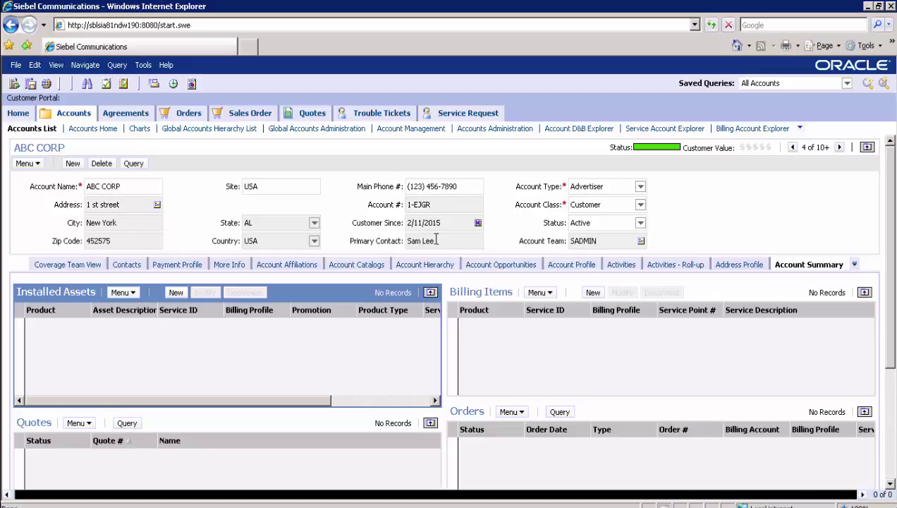
# - Review ABC CORP's main phone, contacts and credit card payment profile
pyautogui.click(136, 244)
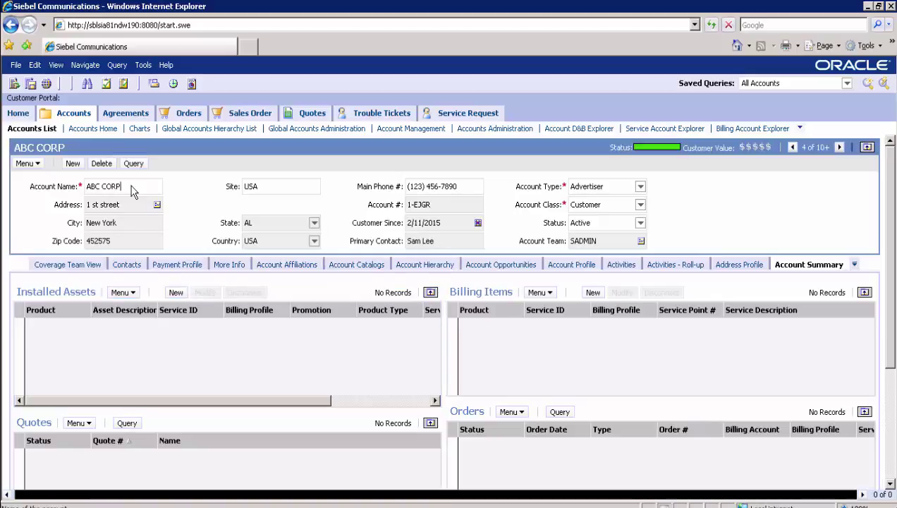
pyautogui.click(456, 189)
pyautogui.click(126, 271)
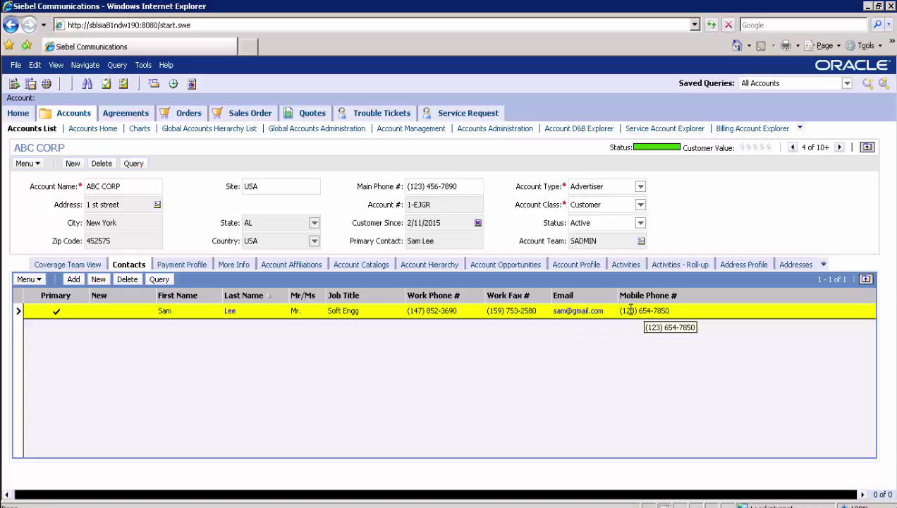
pyautogui.click(181, 264)
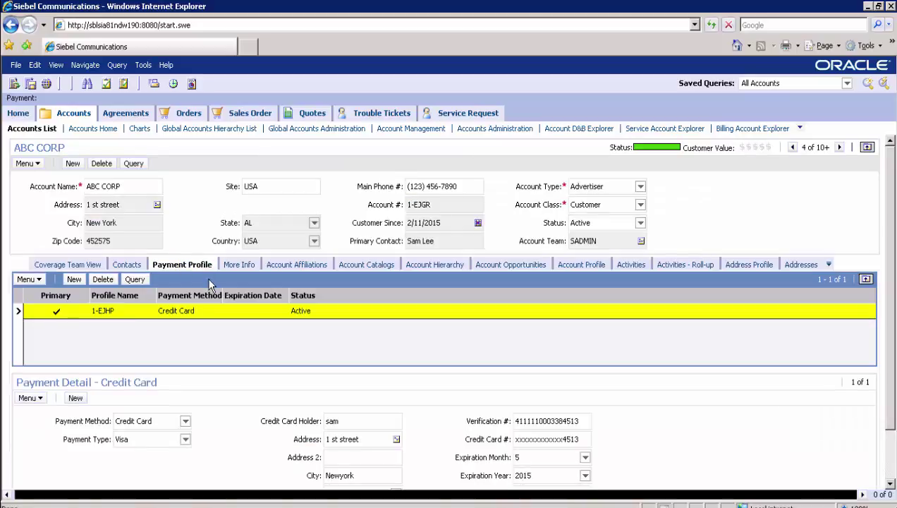
pyautogui.click(349, 424)
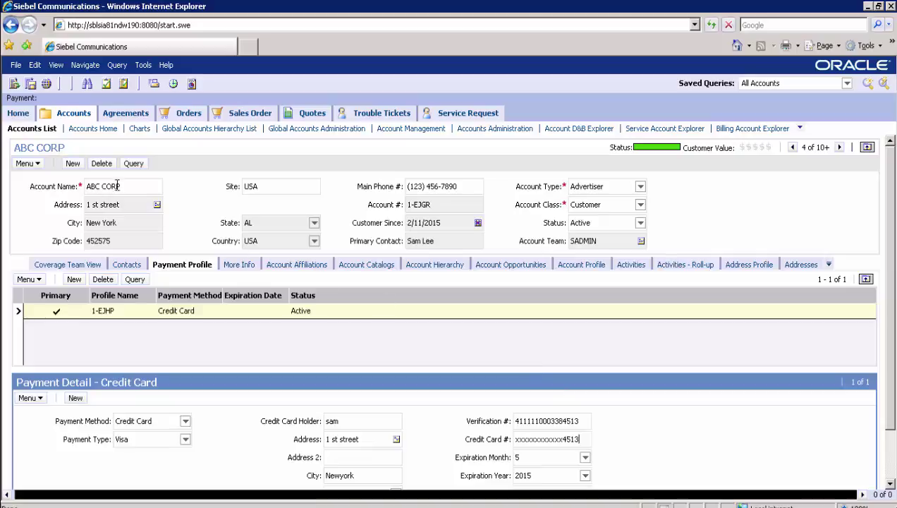
# - Select the account name and account number values, then switch to SqlDbx
pyautogui.moveTo(123, 188); pyautogui.dragTo(86, 189)
pyautogui.moveTo(433, 205); pyautogui.dragTo(408, 209)
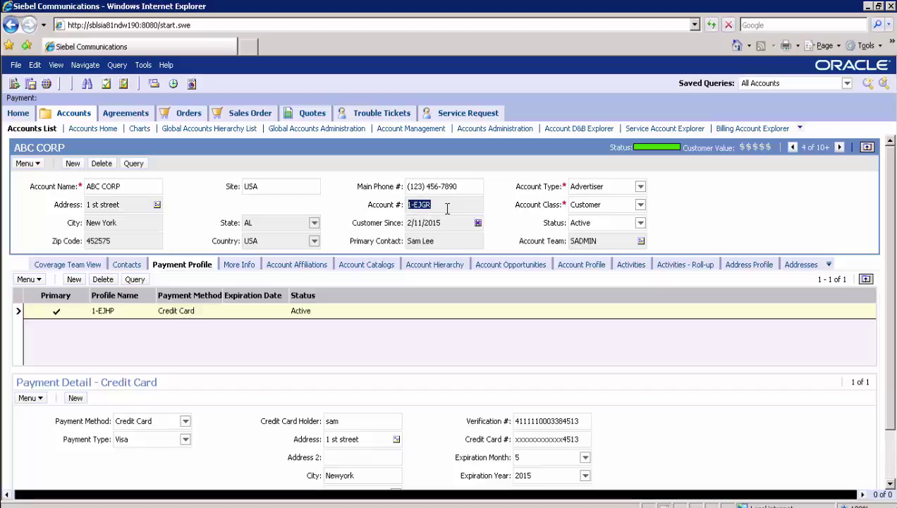
pyautogui.hotkey('alt', 'Tab')
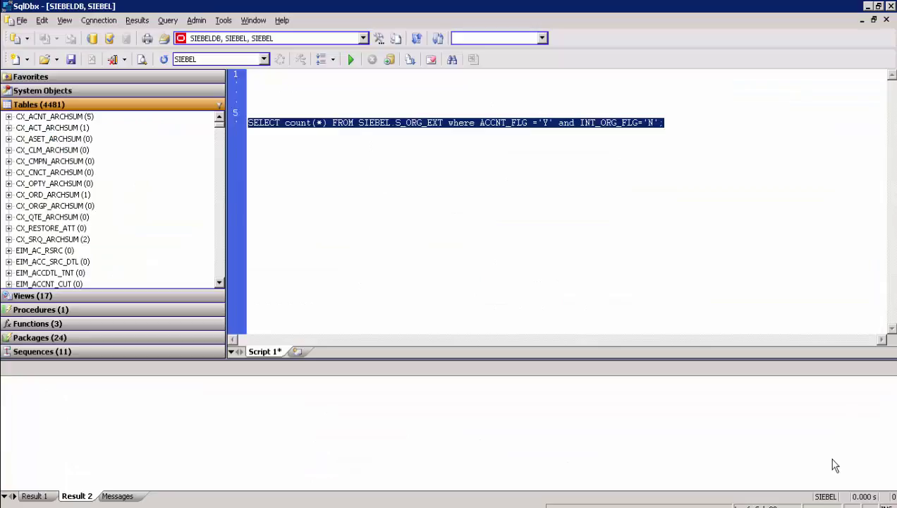
# - Run the S_ORG_EXT count query for ACCNT_FLG 'Y' and INT_ORG_FLG 'N', returning 1,845
pyautogui.click(547, 280)
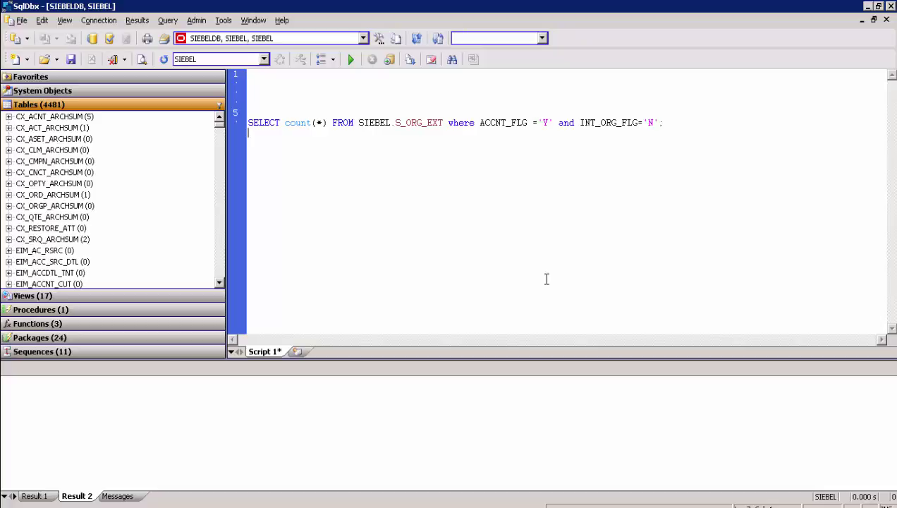
pyautogui.press('F5')
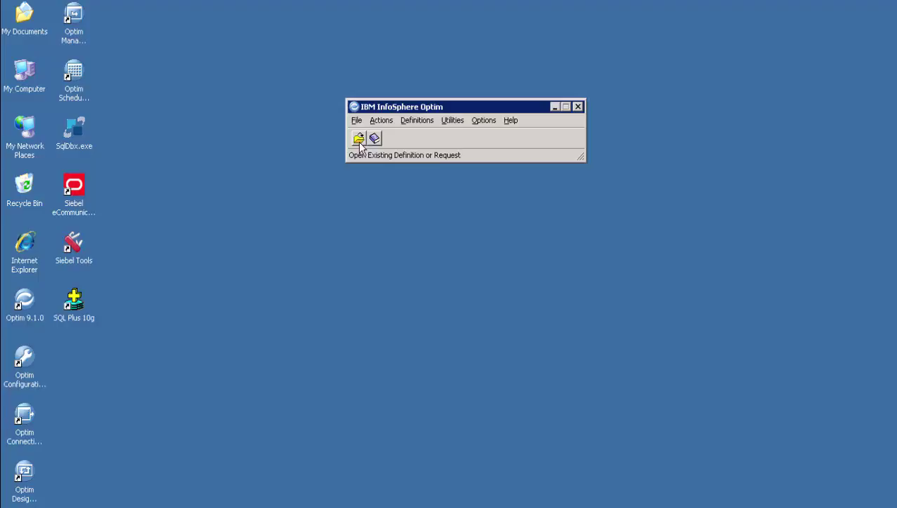
# - Open access definition SIA81DM.DADACCNT from the existing definitions list
pyautogui.click(359, 140)
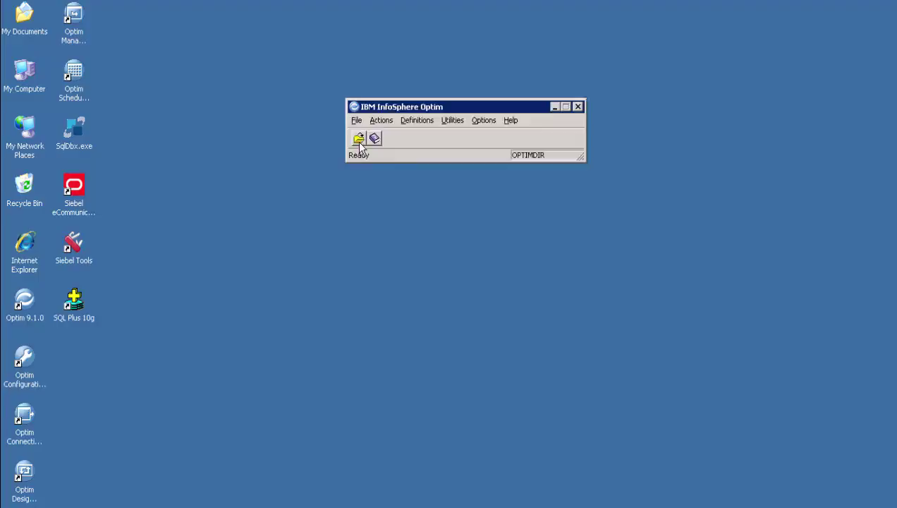
pyautogui.moveTo(353, 192)
pyautogui.mouseDown()
pyautogui.moveTo(352, 232)
pyautogui.moveTo(356, 180)
pyautogui.mouseUp()
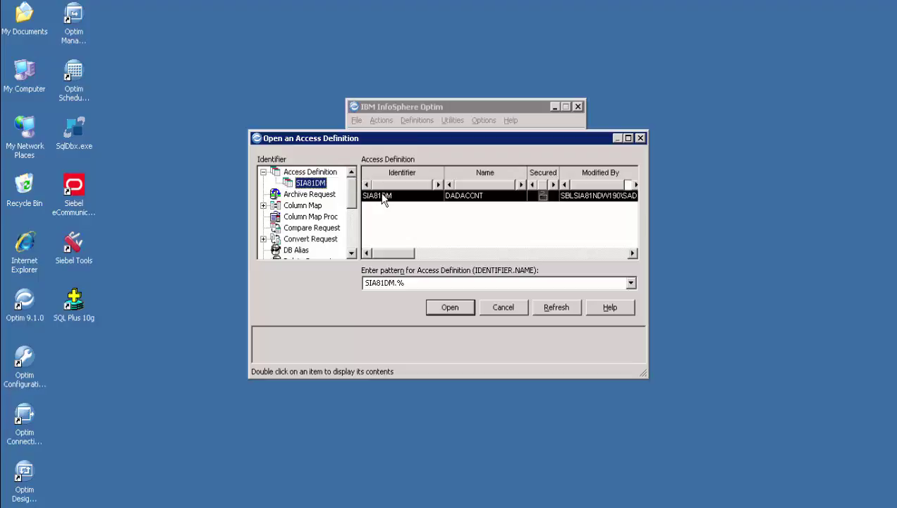
pyautogui.doubleClick(381, 199)
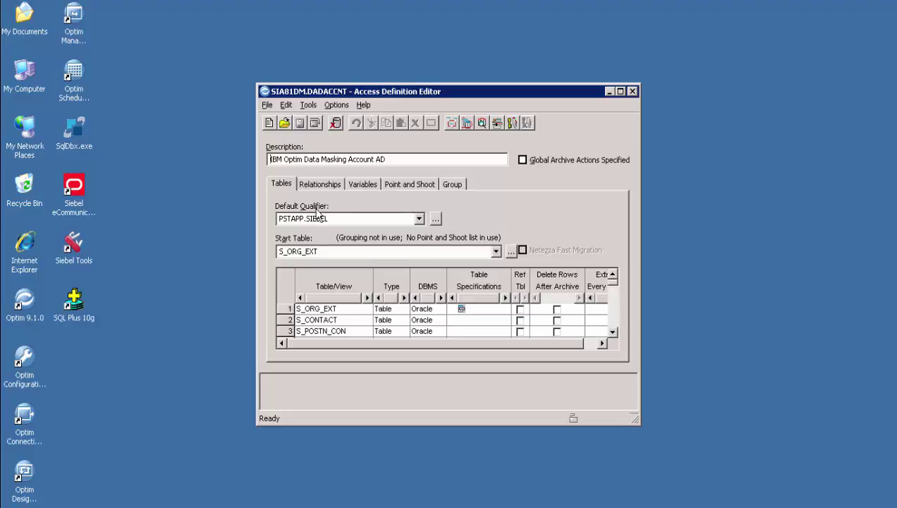
# - Inspect S_ORG_EXT criteria ACCNT_FLG ='Y' and INT_ORG_FLG ='N', confirming no SQL WHERE clause
pyautogui.click(620, 91)
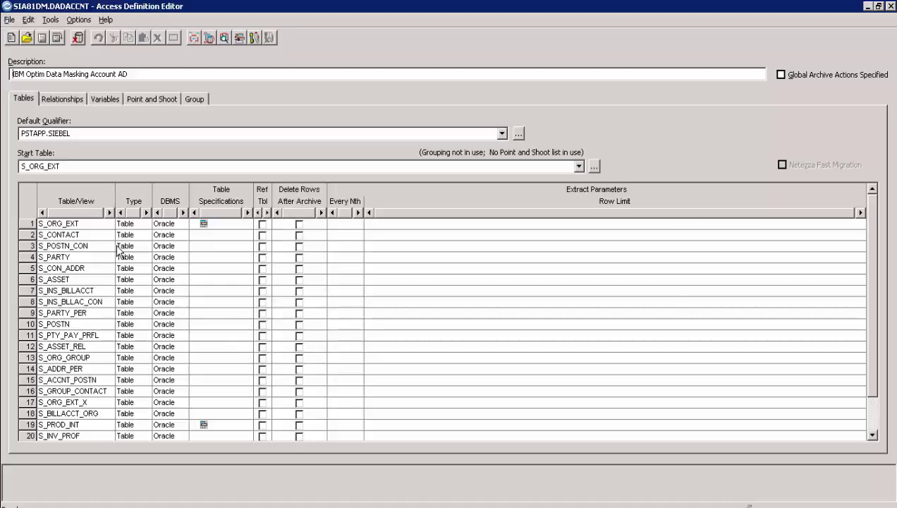
pyautogui.click(82, 166)
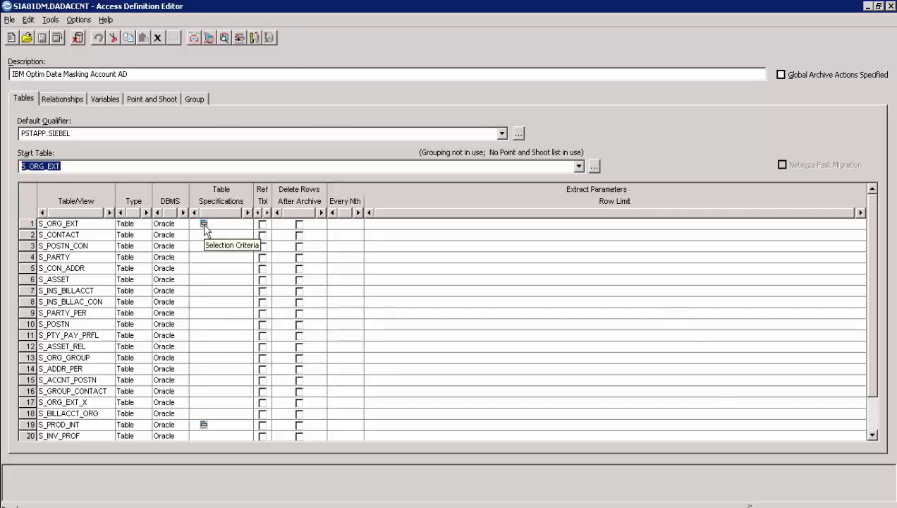
pyautogui.click(203, 225)
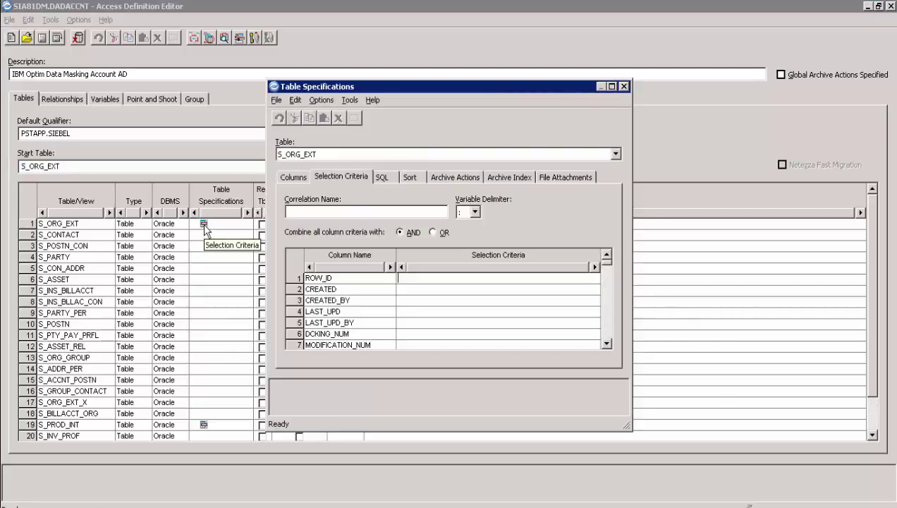
pyautogui.rightClick(440, 261)
pyautogui.moveTo(519, 288)
pyautogui.click(547, 304)
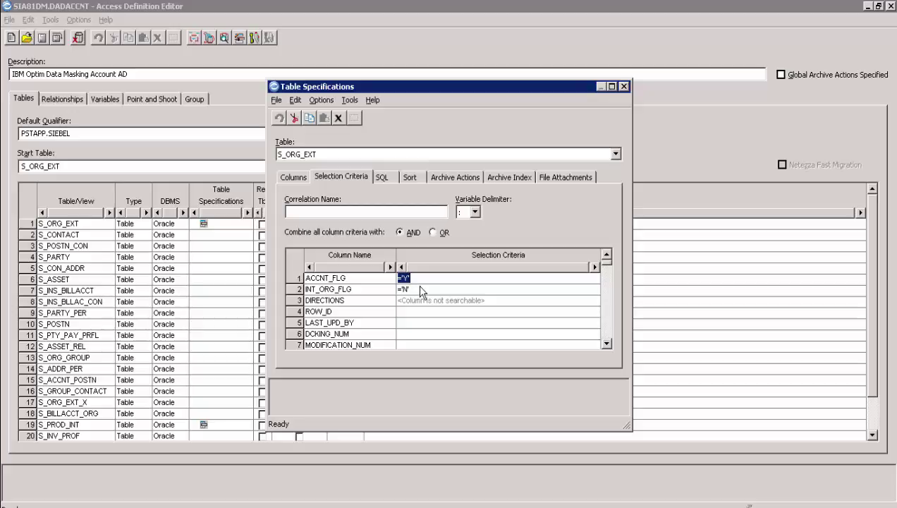
pyautogui.click(383, 176)
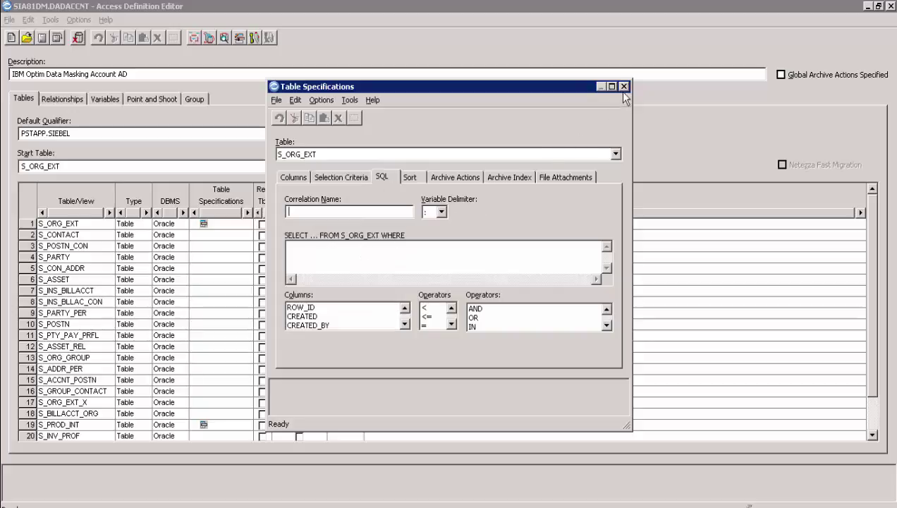
pyautogui.press('Escape')
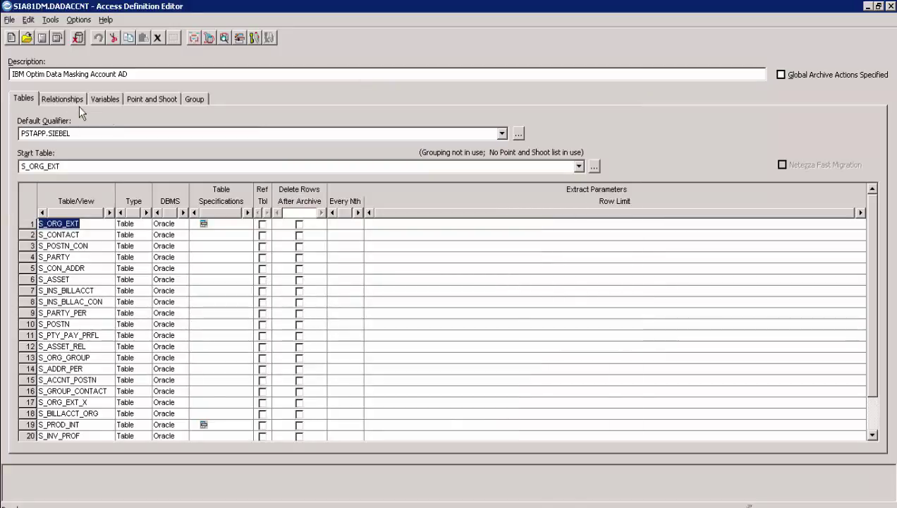
# - Scroll through the access definition's table relationships list
pyautogui.click(78, 103)
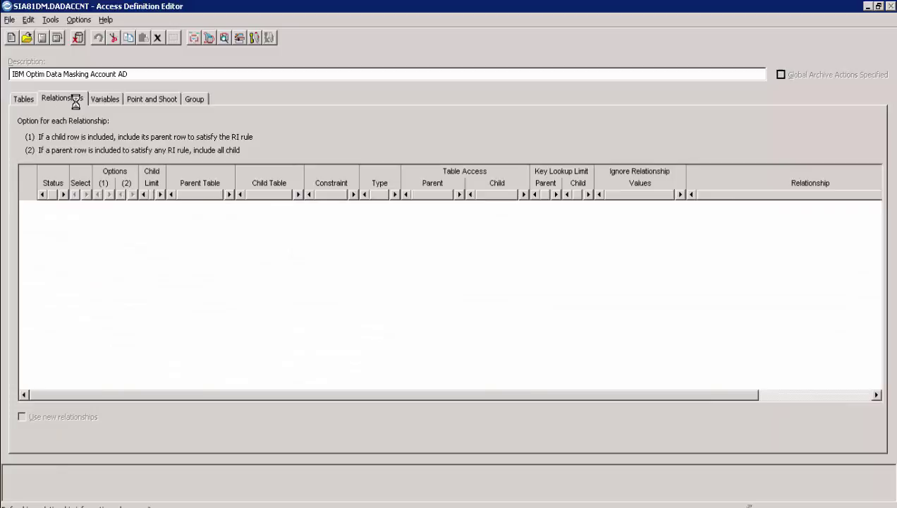
pyautogui.scroll(-2, 215, 242)
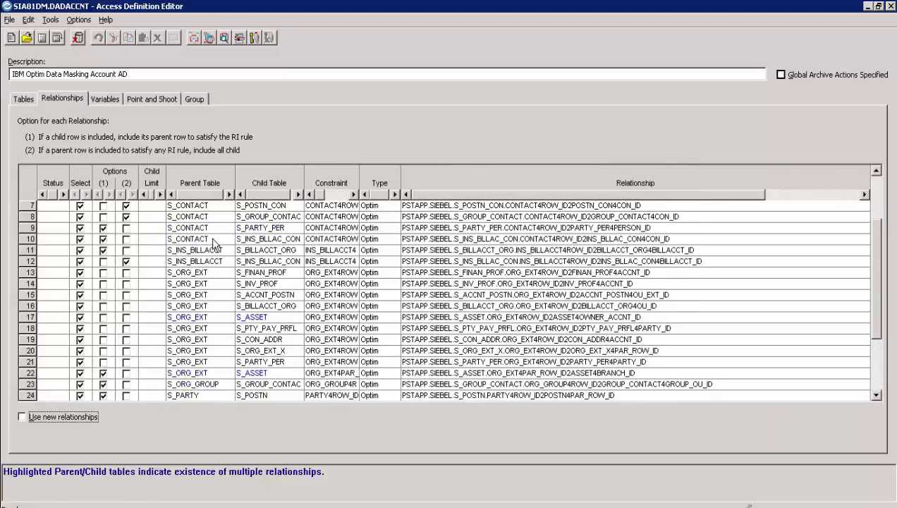
pyautogui.scroll(-2, 215, 242)
pyautogui.scroll(-1, 215, 245)
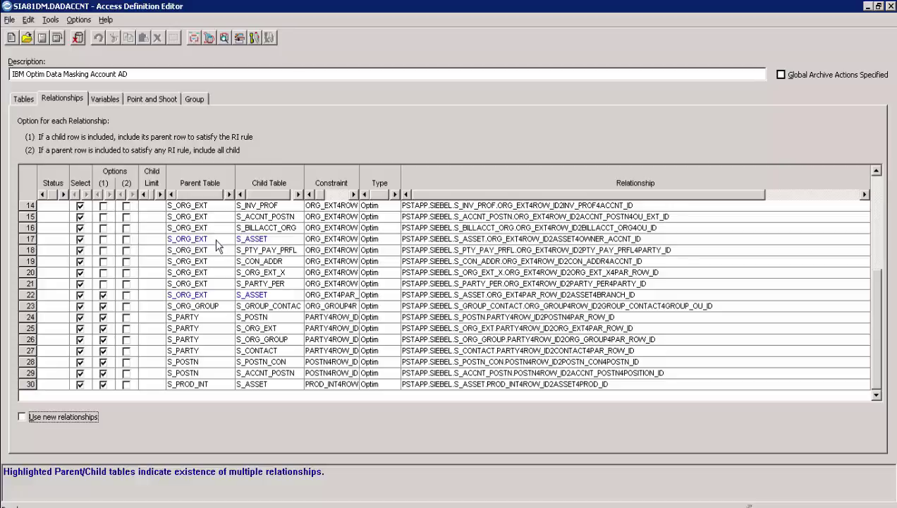
pyautogui.scroll(4, 350, 290)
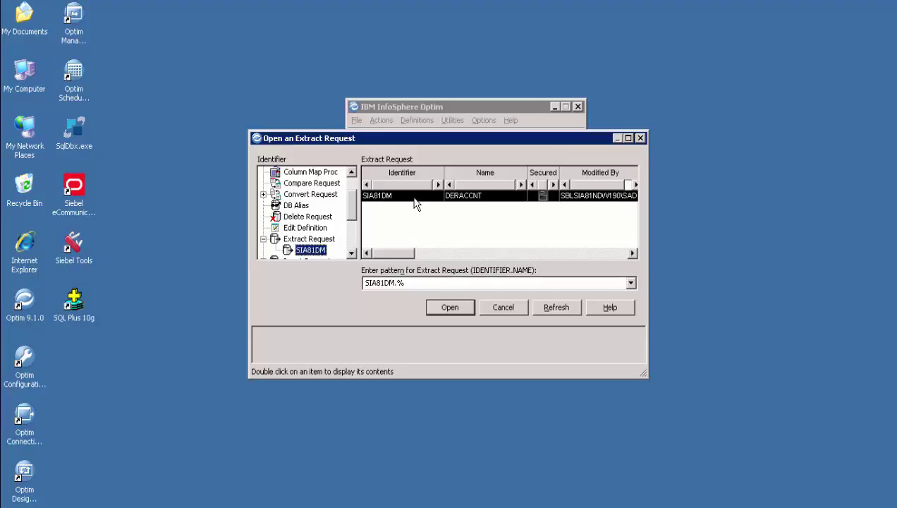
# - Open extract request SIA81DM.DERACCNT and locate convert request SIA81DM.DCRACCNT
pyautogui.doubleClick(403, 195)
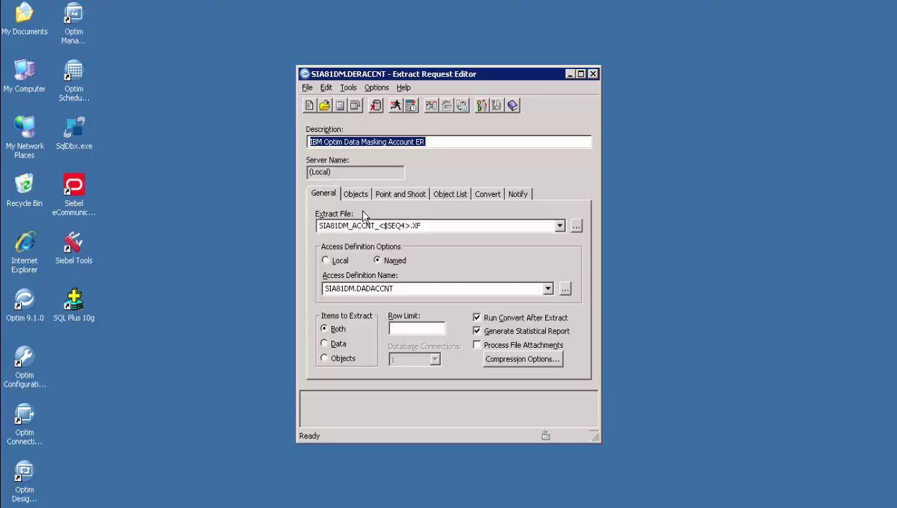
pyautogui.doubleClick(398, 288)
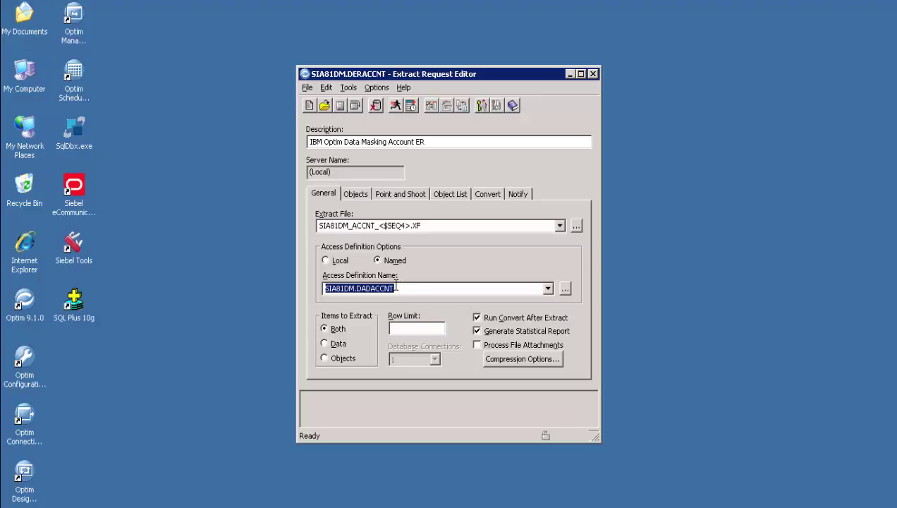
pyautogui.click(486, 194)
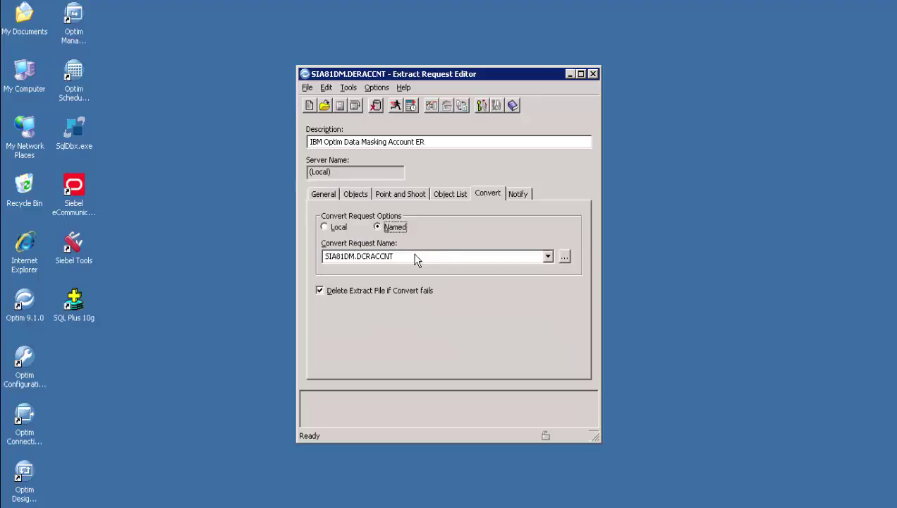
pyautogui.doubleClick(409, 255)
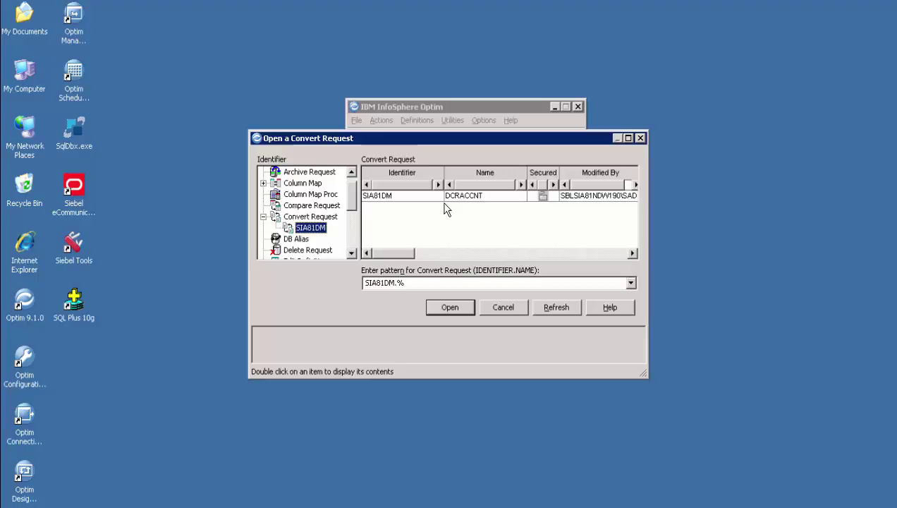
# - Open convert request SIA81DM.DCRACCNT, review its file names, and open table map SIA81DM.DTMACCNTDM
pyautogui.doubleClick(441, 195)
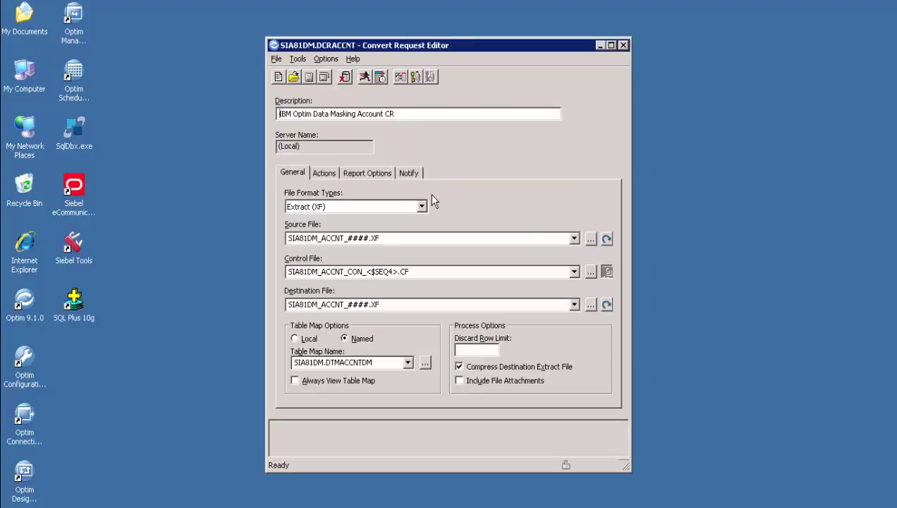
pyautogui.press('Tab')
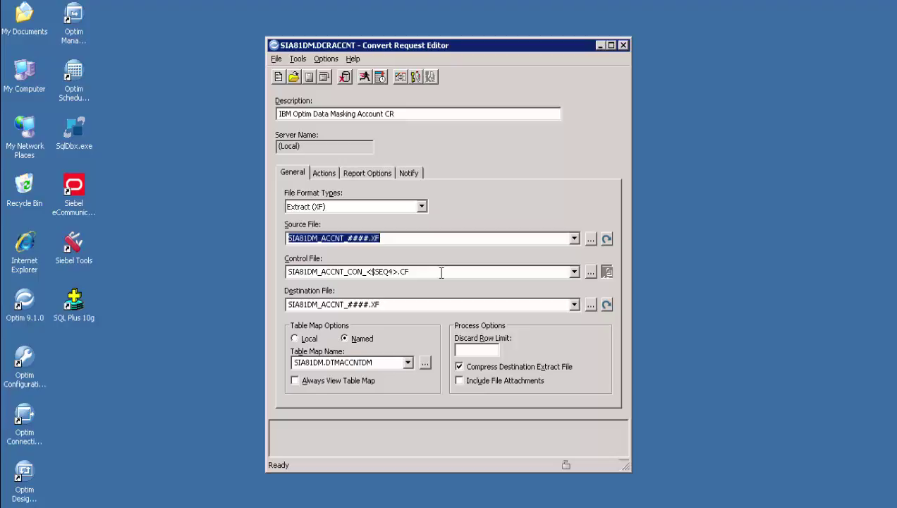
pyautogui.press('Tab')
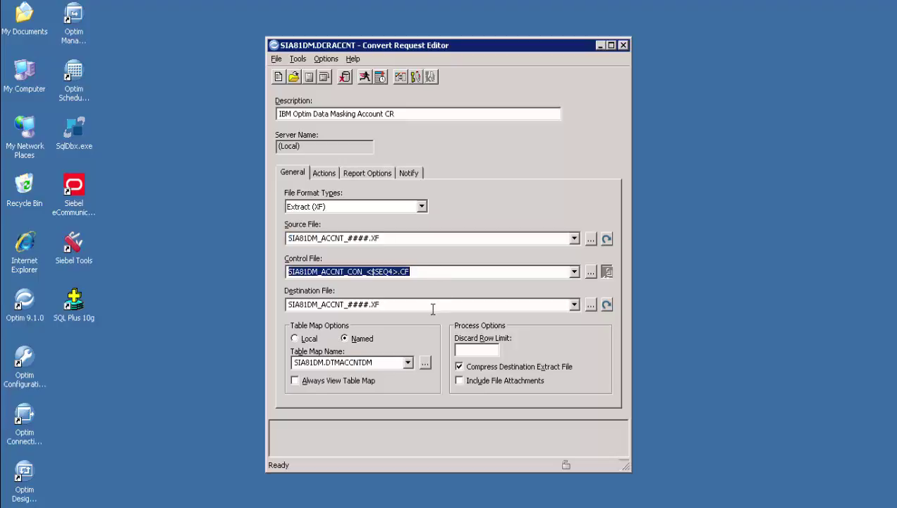
pyautogui.press('Tab')
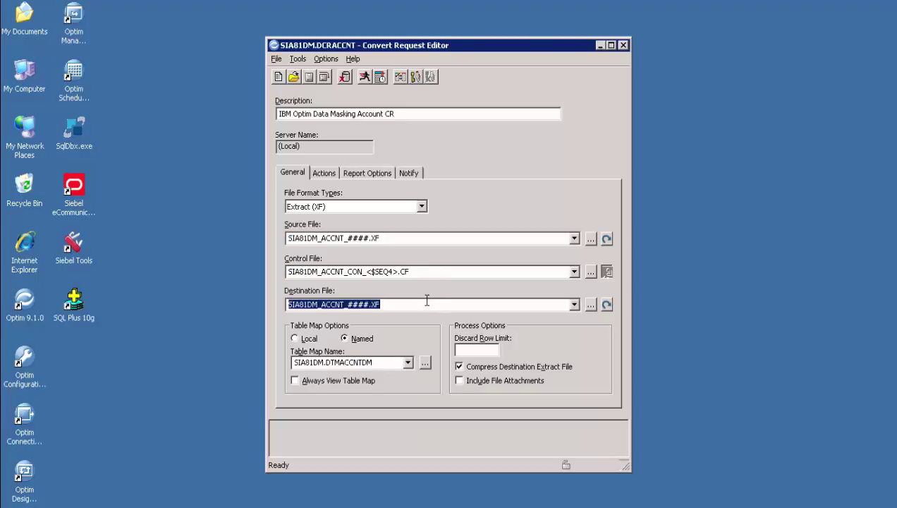
pyautogui.press('Tab')
pyautogui.press('Tab')
pyautogui.press('Tab')
pyautogui.press('Tab')
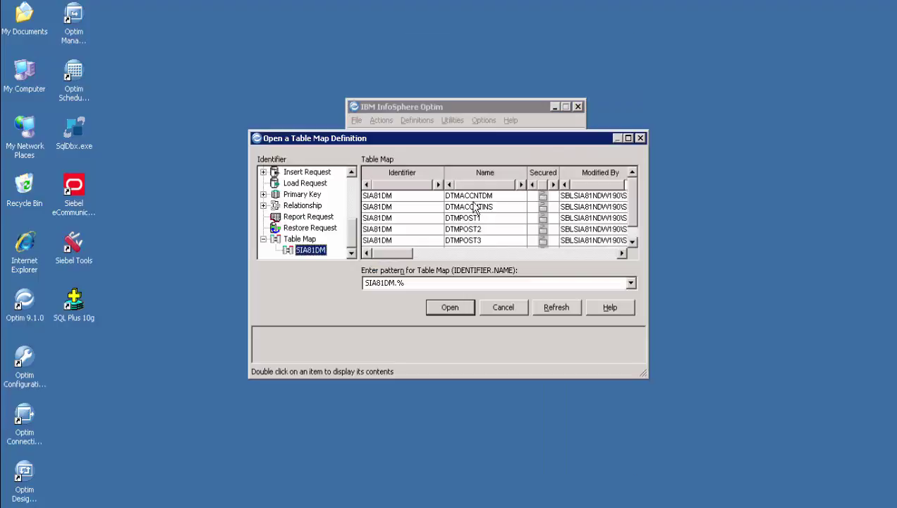
pyautogui.doubleClick(475, 200)
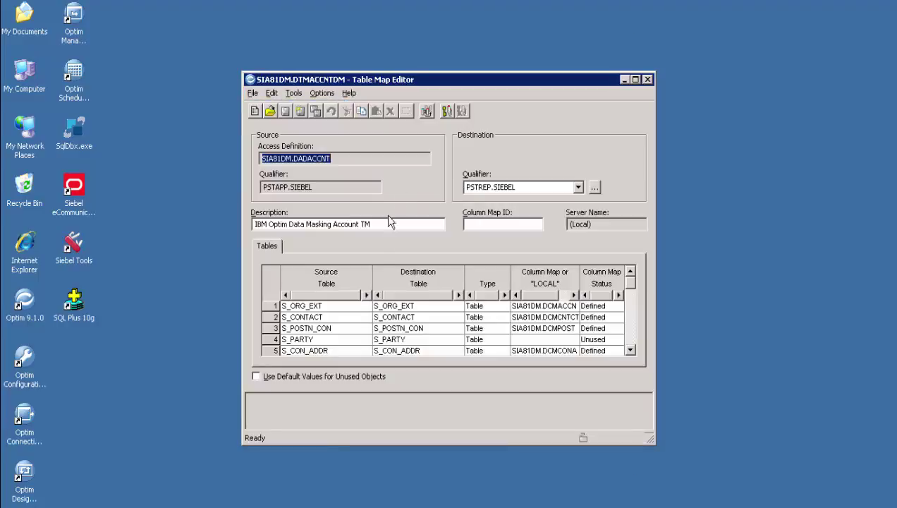
# - Enlarge the DTMACCNTDM table map and inspect the S_ASSET destination table entry
pyautogui.moveTo(654, 441); pyautogui.dragTo(654, 503)
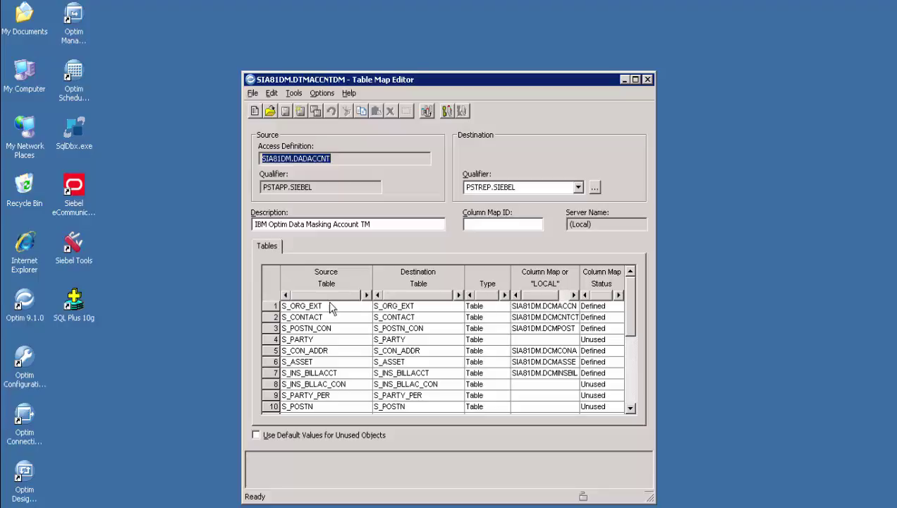
pyautogui.click(405, 362)
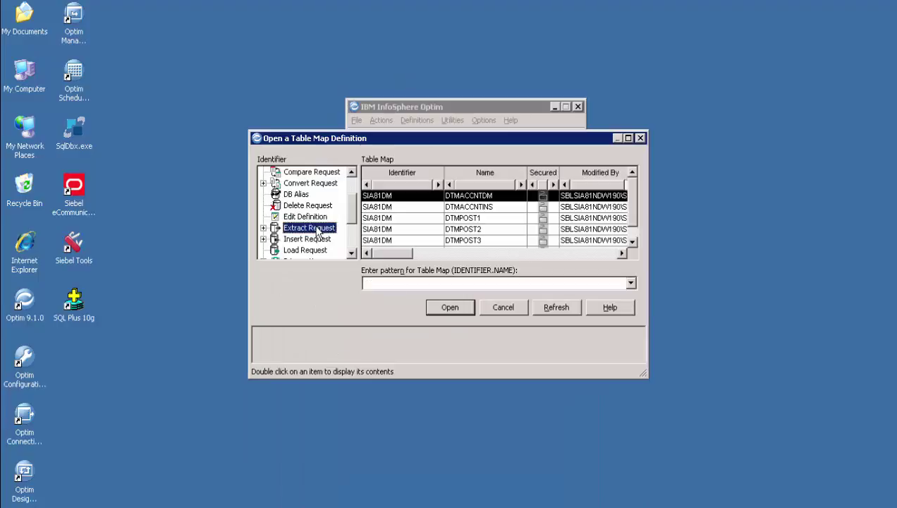
# - Open extract request SIA81DM.DERACCNT from the SIA81DM group and run it
pyautogui.doubleClick(309, 228)
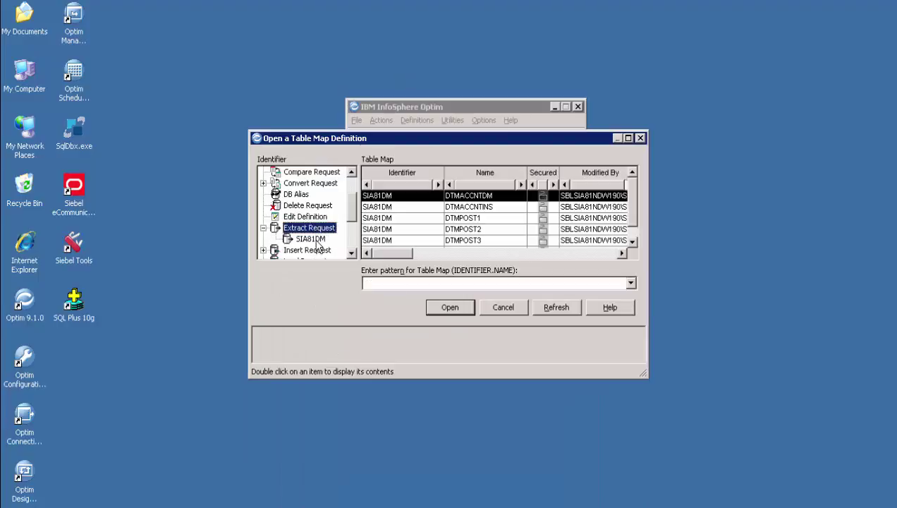
pyautogui.click(310, 239)
pyautogui.doubleClick(436, 195)
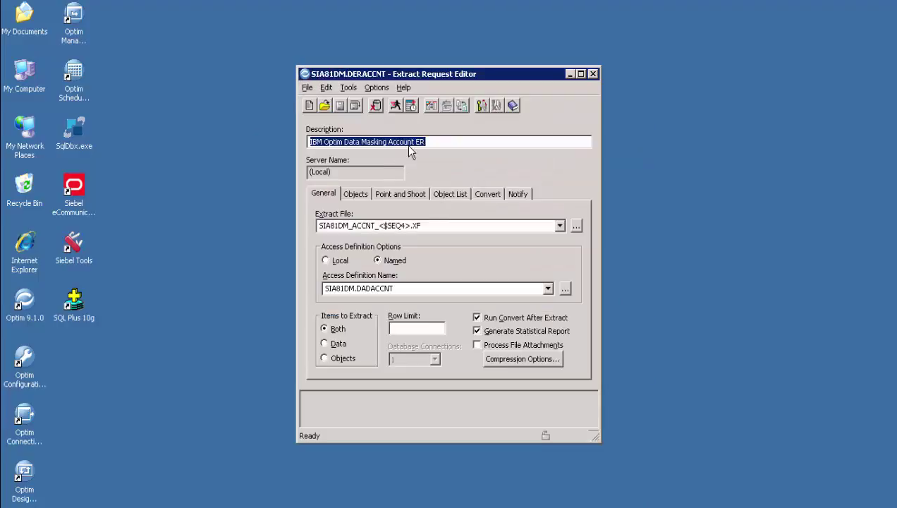
pyautogui.click(396, 105)
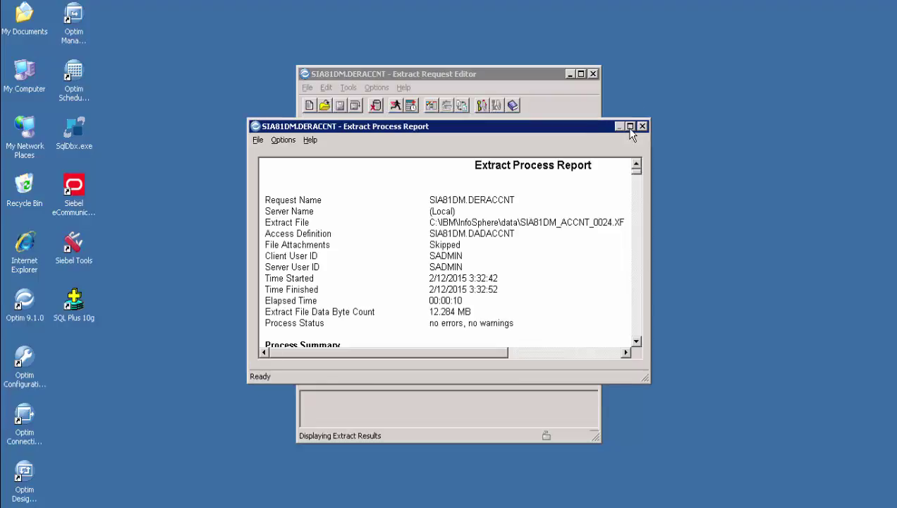
# - Maximize the Extract Process Report and highlight SIA81DM_ACCNT_0024.XF, the no-errors status, and the 22967 and 1845 row counts
pyautogui.click(629, 127)
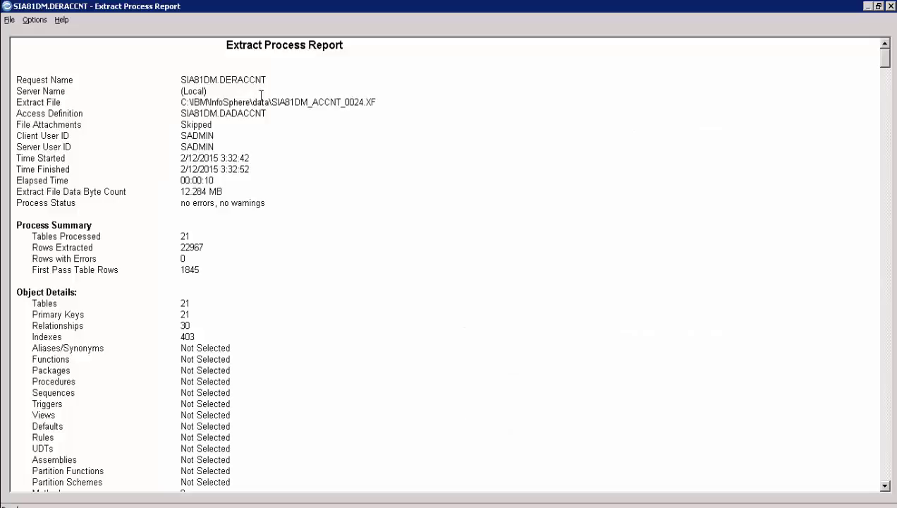
pyautogui.moveTo(376, 102); pyautogui.dragTo(178, 105)
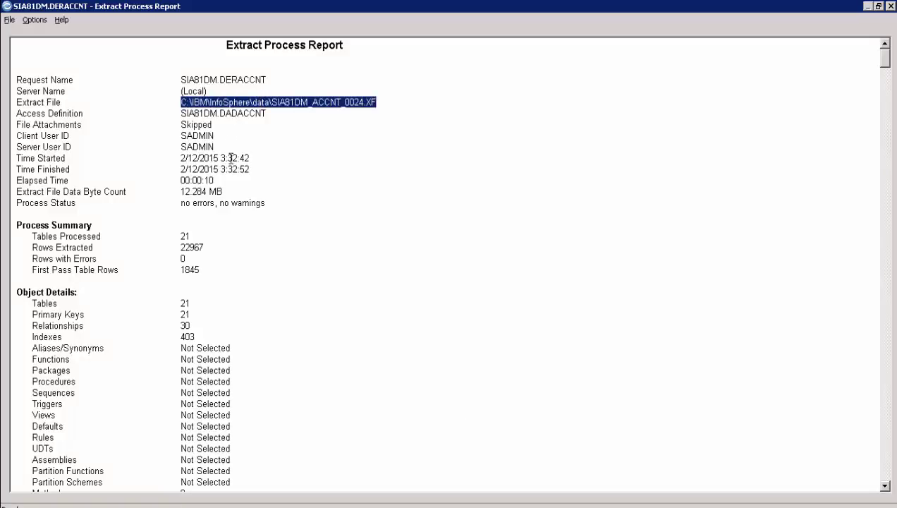
pyautogui.moveTo(266, 203); pyautogui.dragTo(178, 203)
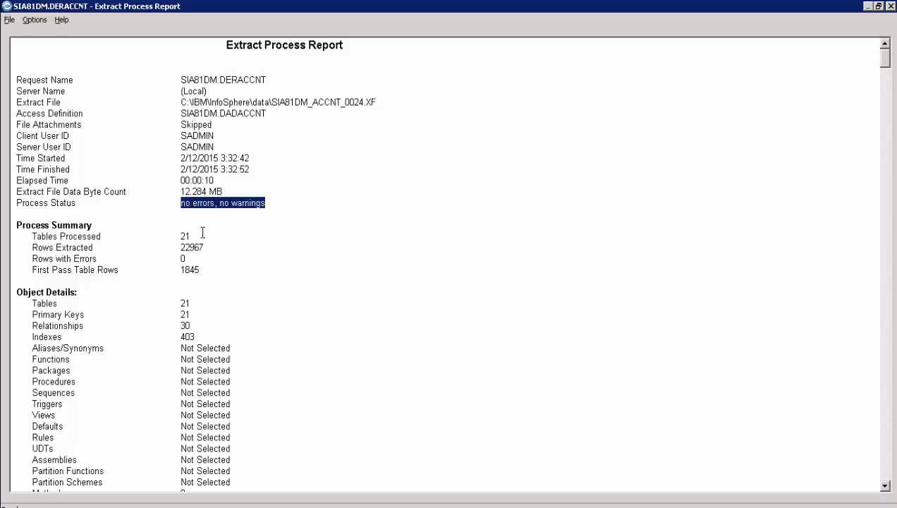
pyautogui.moveTo(201, 235); pyautogui.dragTo(173, 246)
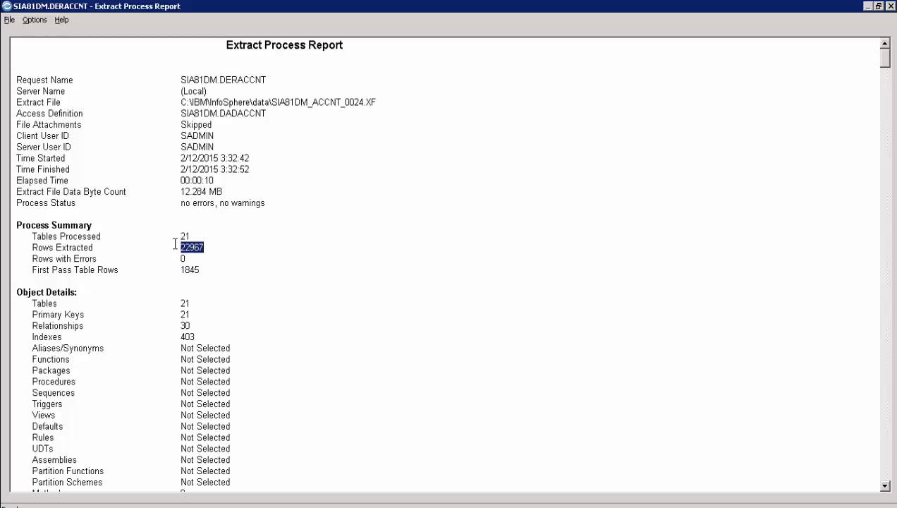
pyautogui.click(202, 270)
pyautogui.moveTo(201, 269); pyautogui.dragTo(174, 269)
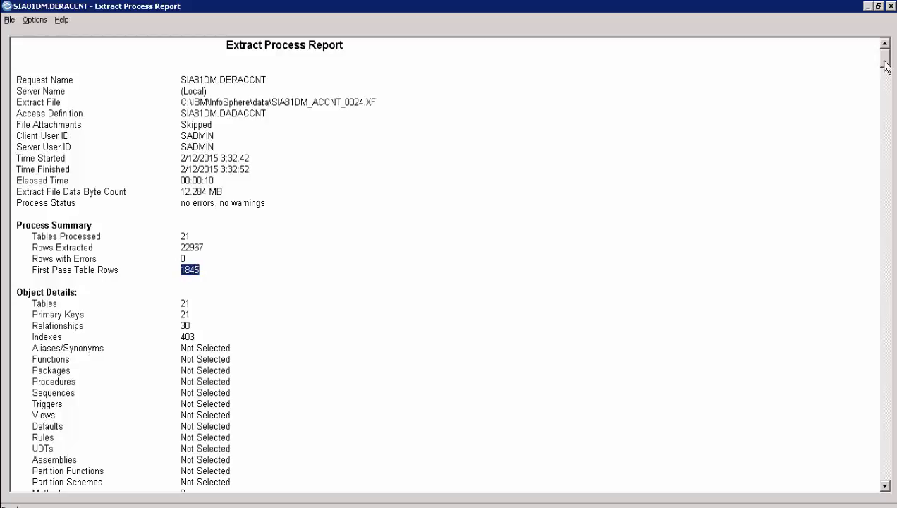
pyautogui.moveTo(886, 66); pyautogui.dragTo(874, 476)
# - Highlight the convert source and destination file paths and its no-errors, no-warnings status
pyautogui.moveTo(384, 278); pyautogui.dragTo(186, 278)
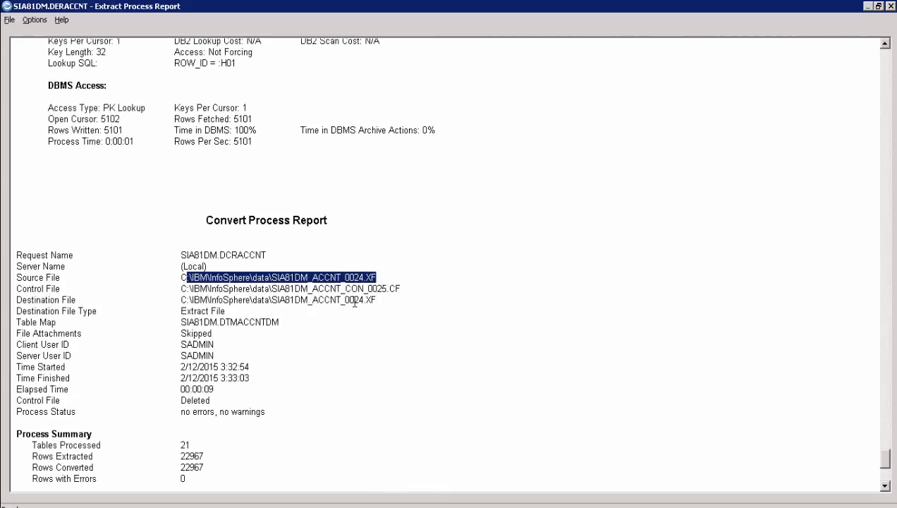
pyautogui.moveTo(381, 300); pyautogui.dragTo(186, 301)
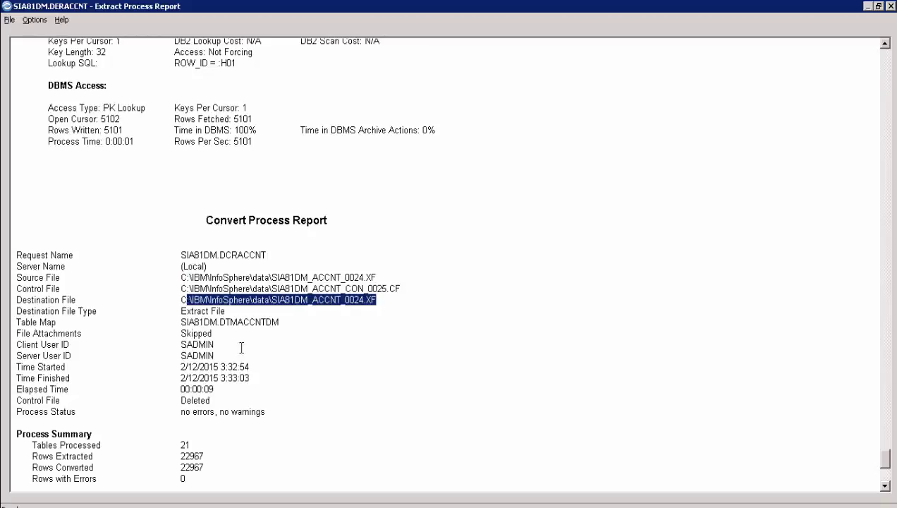
pyautogui.moveTo(270, 411); pyautogui.dragTo(197, 406)
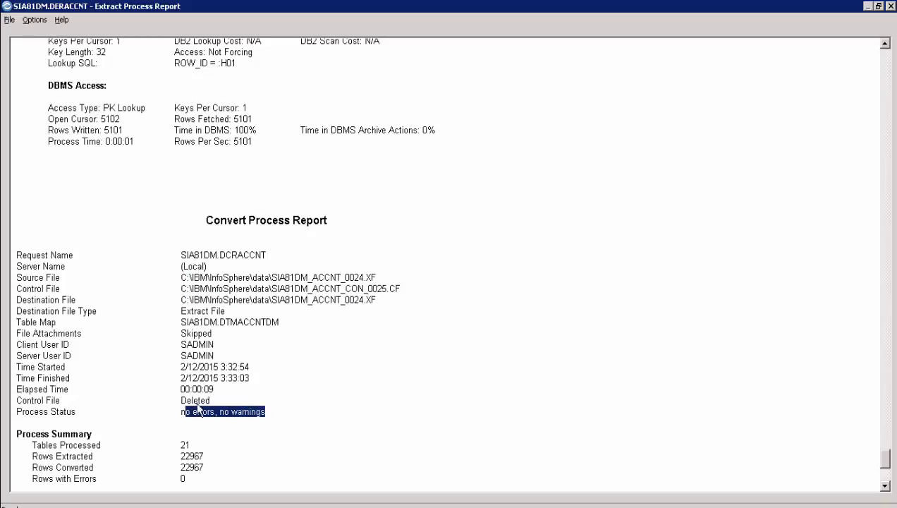
# - Scroll the Convert Process Report and highlight 22967 rows extracted and 22967 rows converted
pyautogui.scroll(-4, 197, 407)
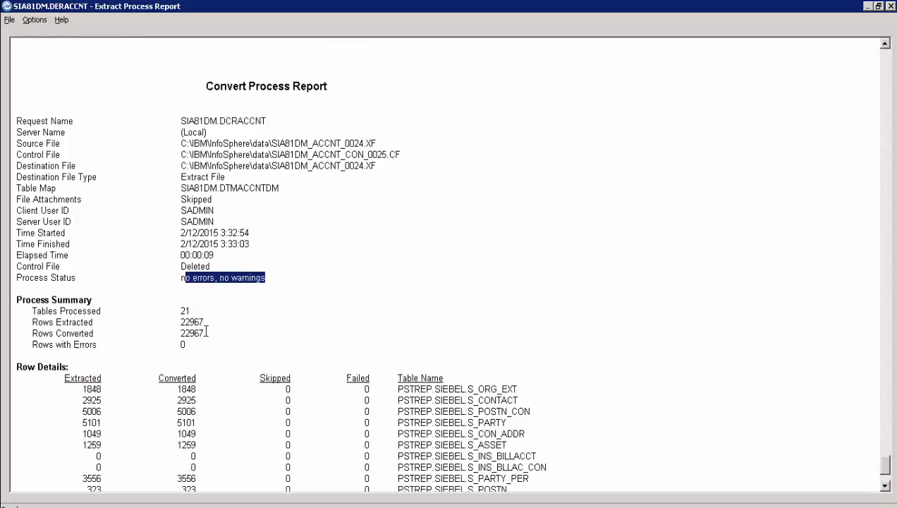
pyautogui.scroll(-1, 206, 332)
pyautogui.moveTo(194, 276); pyautogui.dragTo(46, 275)
pyautogui.moveTo(205, 289); pyautogui.dragTo(178, 290)
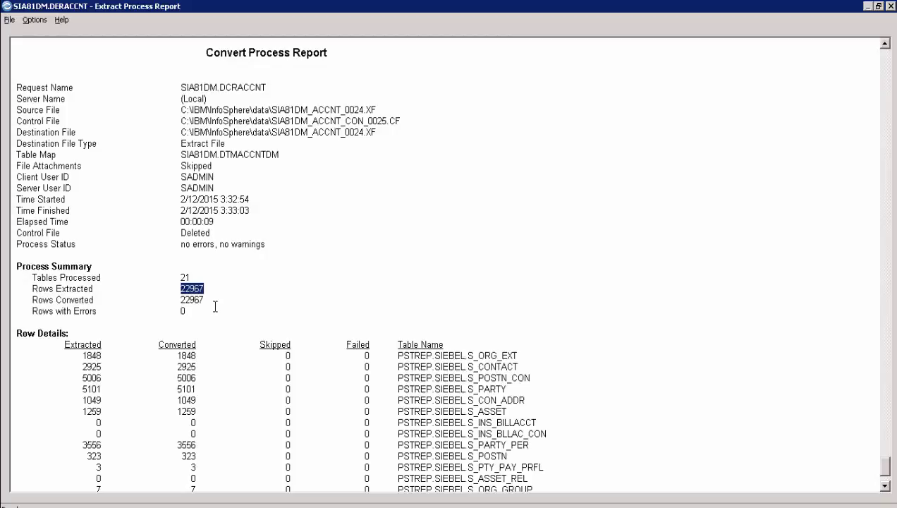
pyautogui.moveTo(207, 299); pyautogui.dragTo(177, 299)
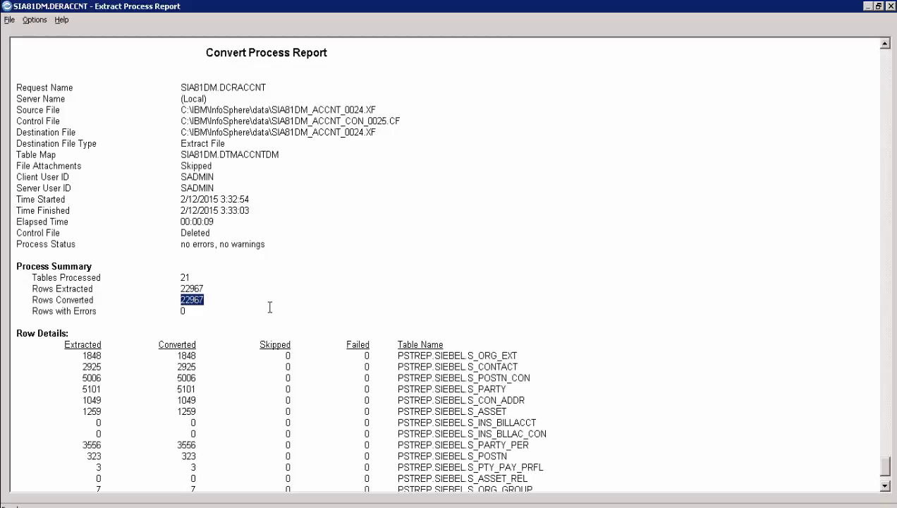
pyautogui.scroll(-3, 269, 307)
pyautogui.scroll(-2, 270, 308)
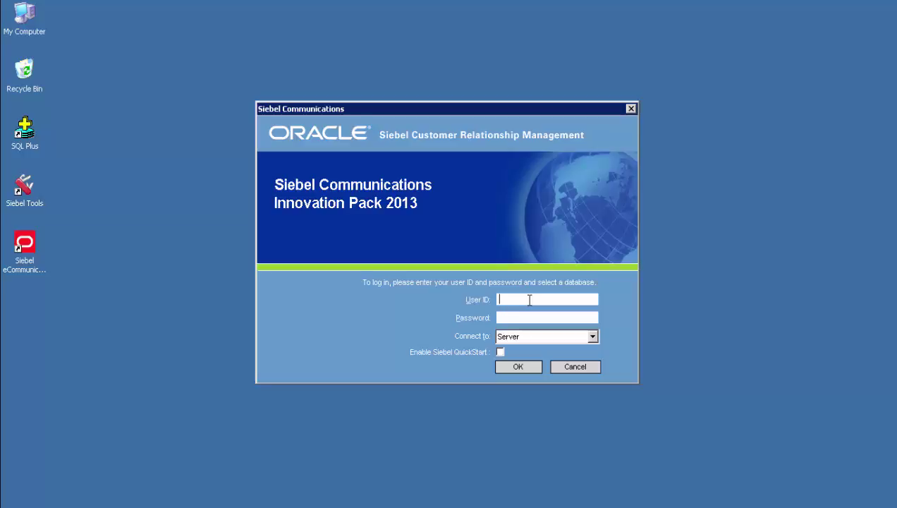
# - Log in to Siebel Communications with the administrator user name and password
pyautogui.write('SADMIN')
pyautogui.press('Tab')
pyautogui.write('SADMIN')
pyautogui.press('Return')
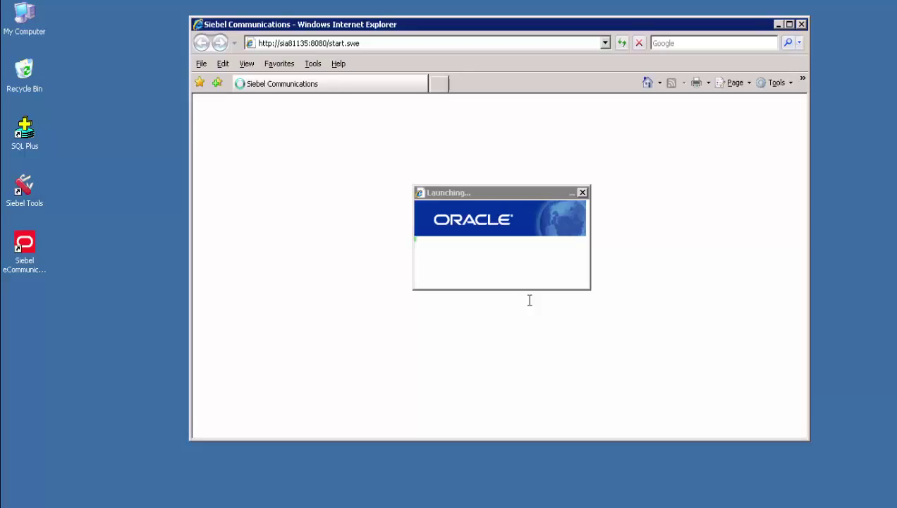
# - List All Accounts Across Organizations, which shows no records, then return to the Optim session
pyautogui.click(259, 150)
pyautogui.click(218, 165)
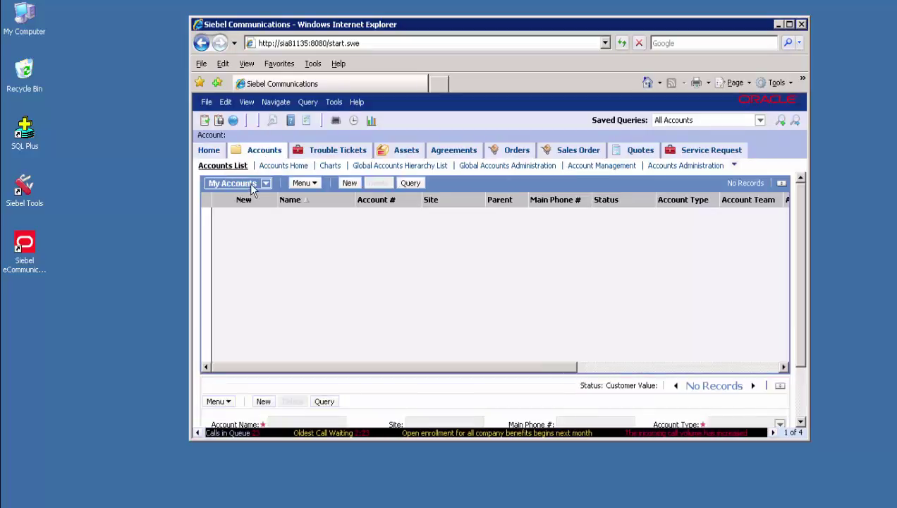
pyautogui.click(236, 183)
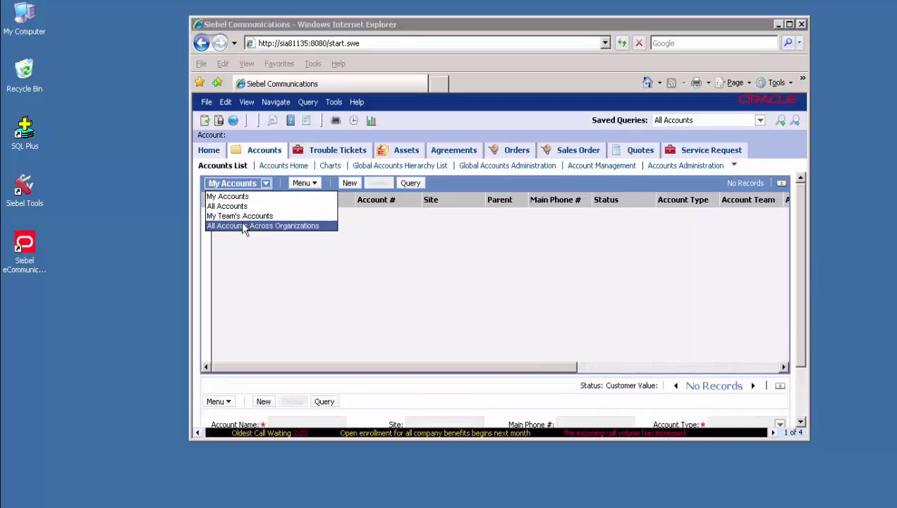
pyautogui.click(241, 225)
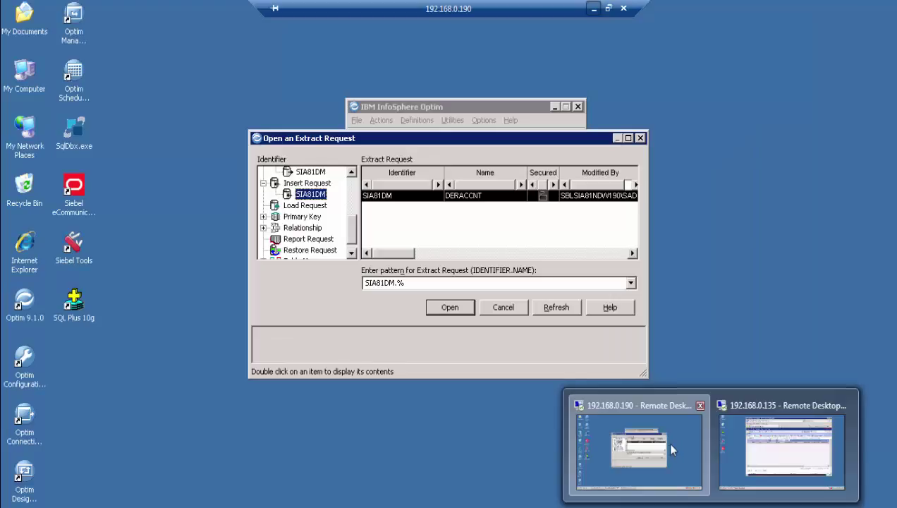
pyautogui.click(671, 450)
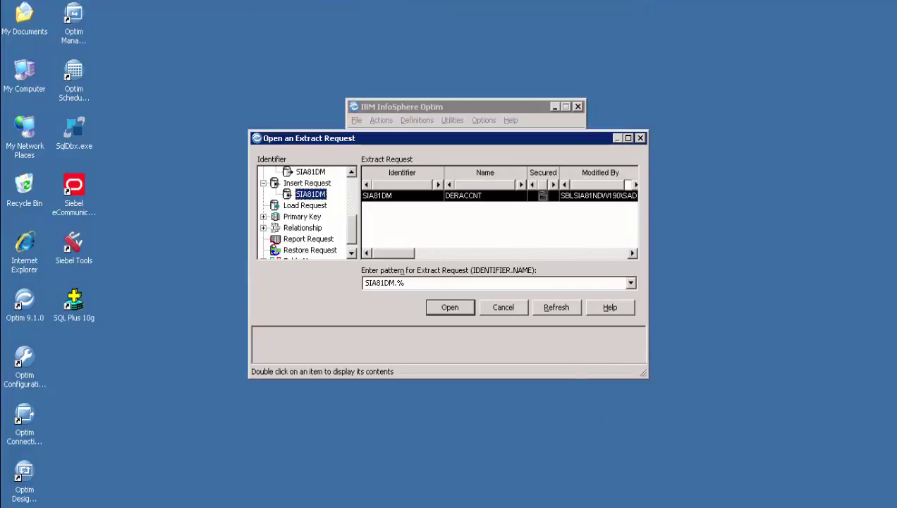
# - Open insert request SIA81DM.DIRACCNT, refresh its source file to SIA81DM_ACCNT_0024.XF, and run it
pyautogui.doubleClick(388, 195)
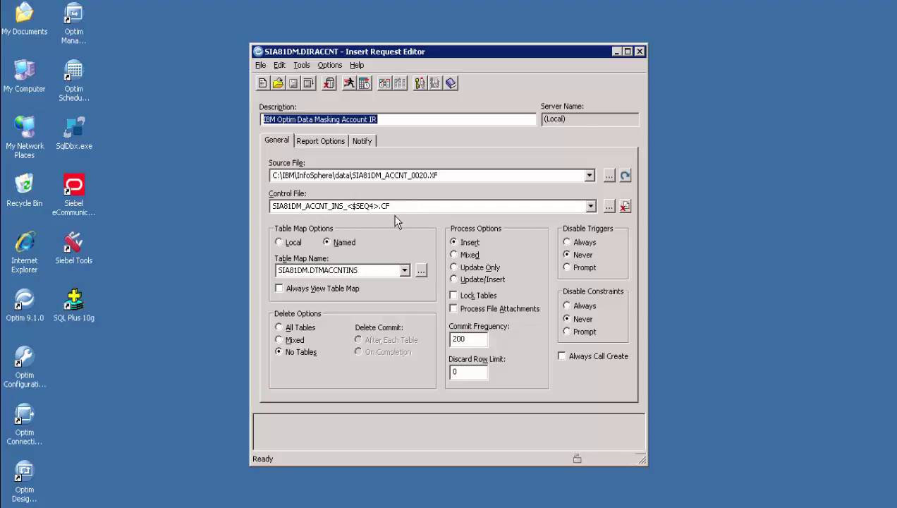
pyautogui.press('Tab')
pyautogui.press('Tab')
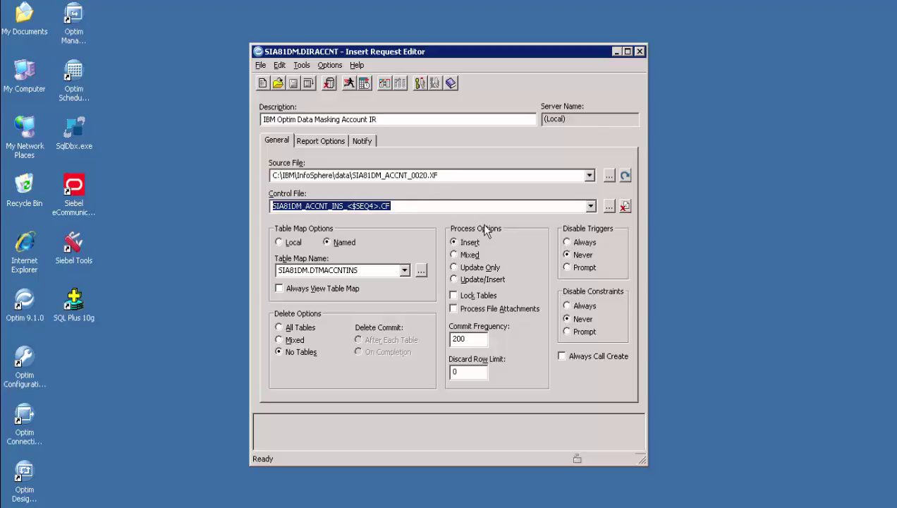
pyautogui.click(367, 270)
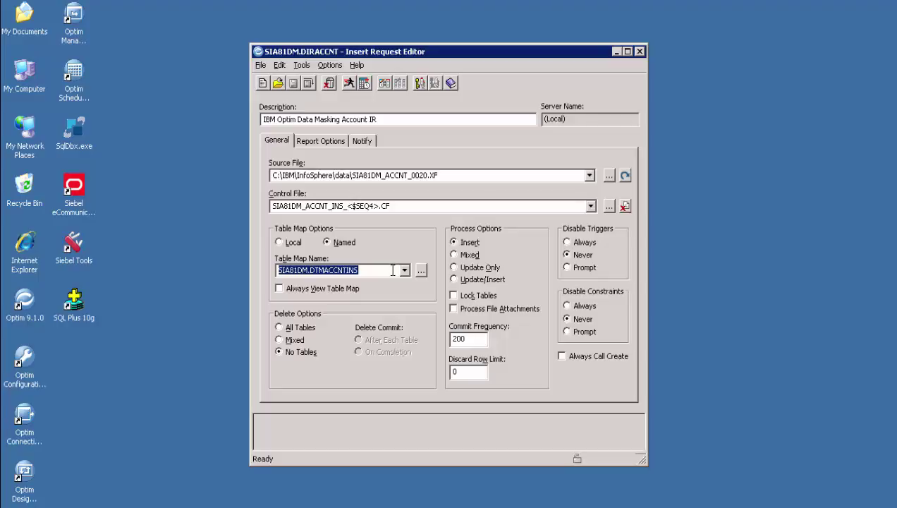
pyautogui.click(625, 176)
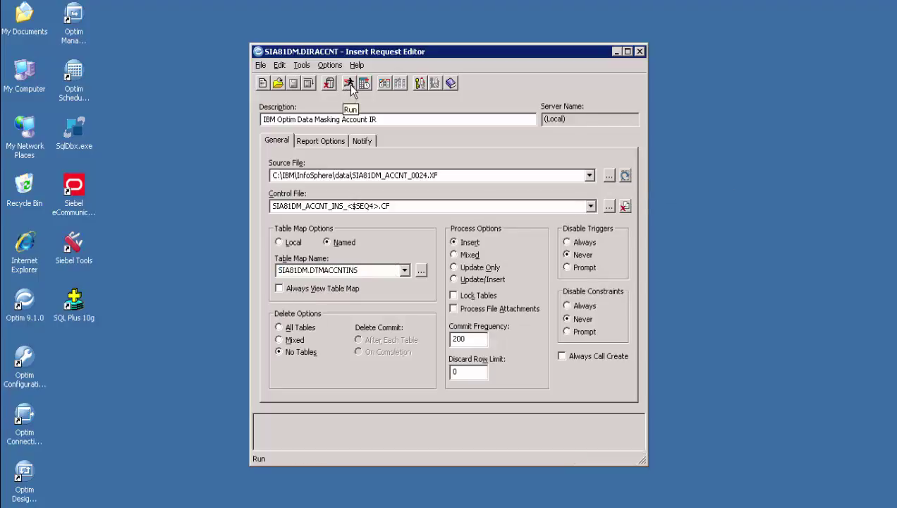
pyautogui.click(349, 84)
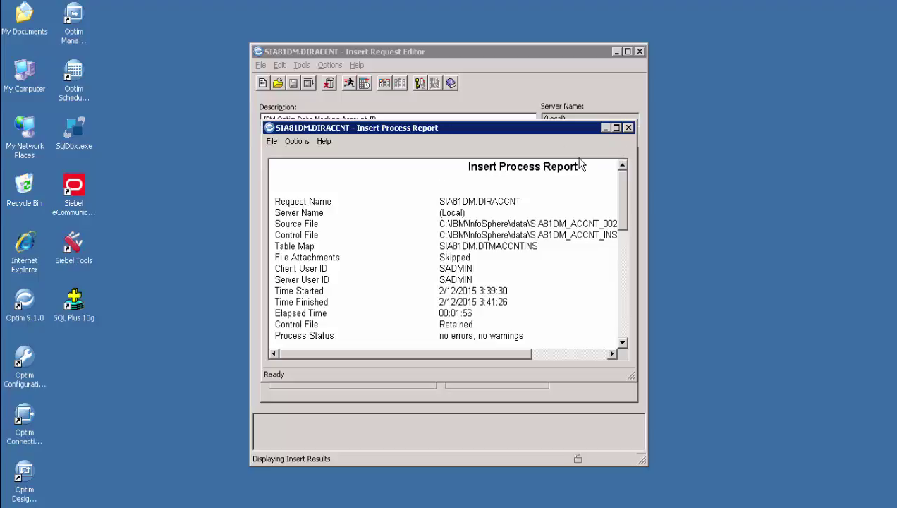
# - Maximize the Insert Process Report and highlight its source and control file paths, status and table counts
pyautogui.click(617, 128)
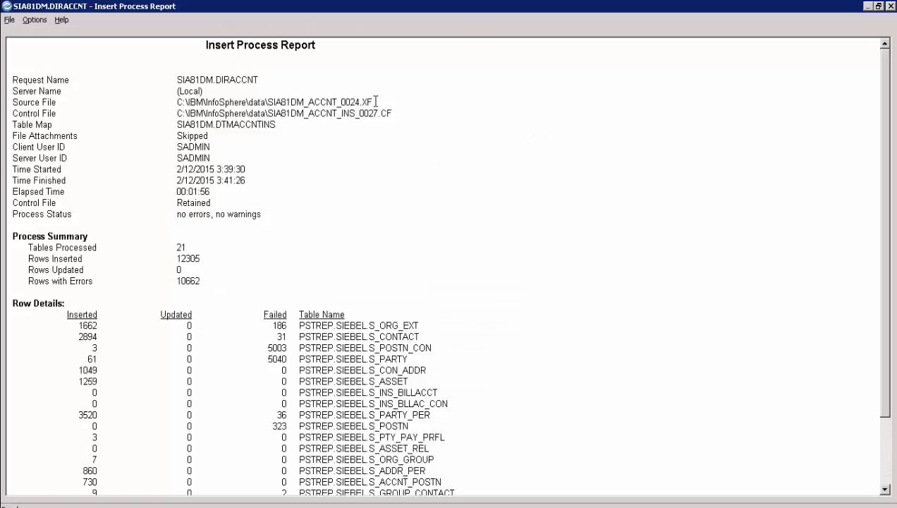
pyautogui.moveTo(375, 102); pyautogui.dragTo(159, 104)
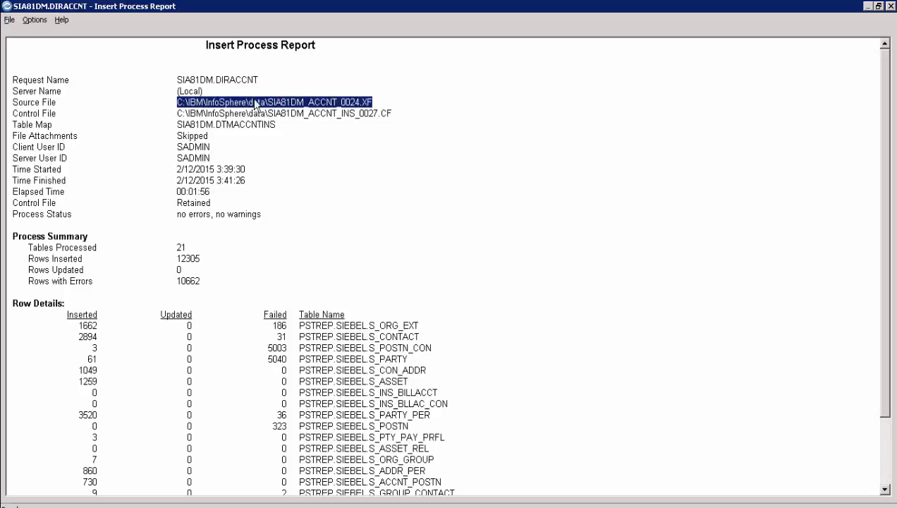
pyautogui.moveTo(392, 114); pyautogui.dragTo(169, 115)
pyautogui.moveTo(262, 215); pyautogui.dragTo(175, 217)
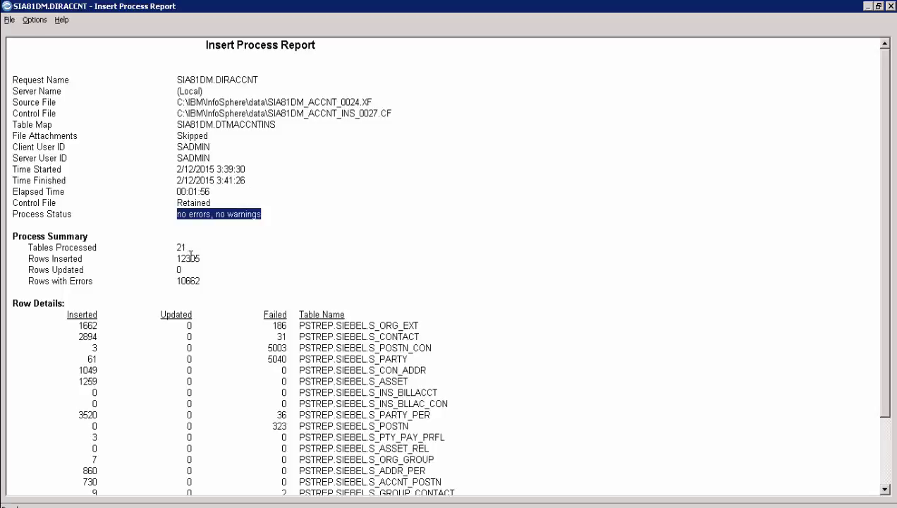
pyautogui.moveTo(181, 247); pyautogui.dragTo(176, 281)
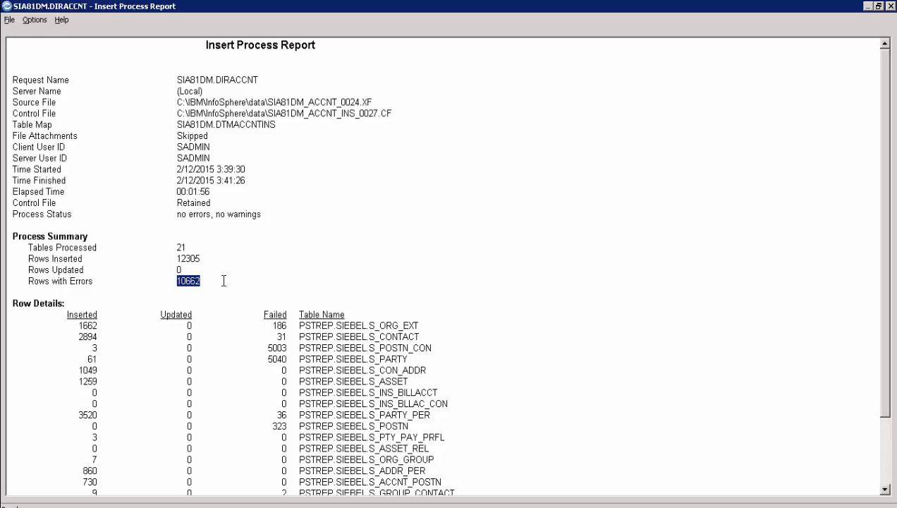
pyautogui.scroll(-2, 224, 281)
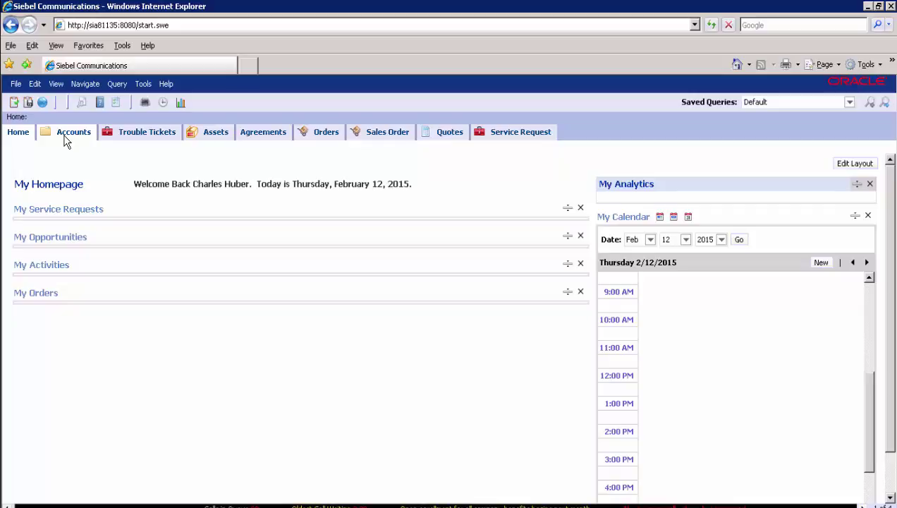
# - Show the Accounts List with All Accounts Across Organizations visibility
pyautogui.click(64, 138)
pyautogui.click(44, 150)
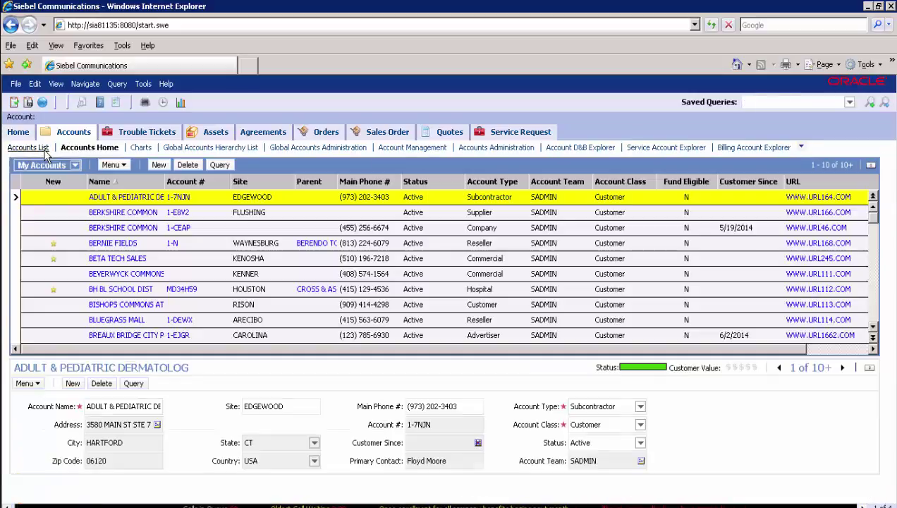
pyautogui.click(75, 166)
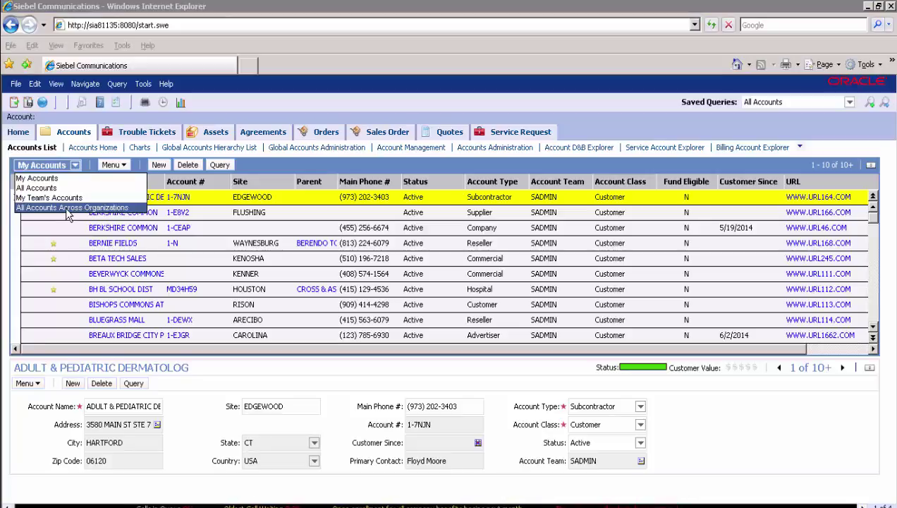
pyautogui.click(68, 208)
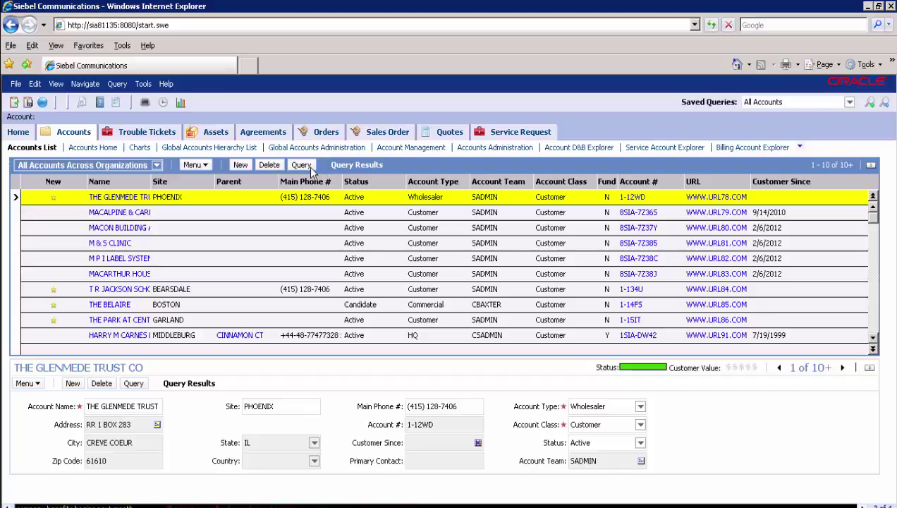
# - Query the Account # field by the account's number to find BREAUX BRIDGE CITY POLICE
pyautogui.click(303, 165)
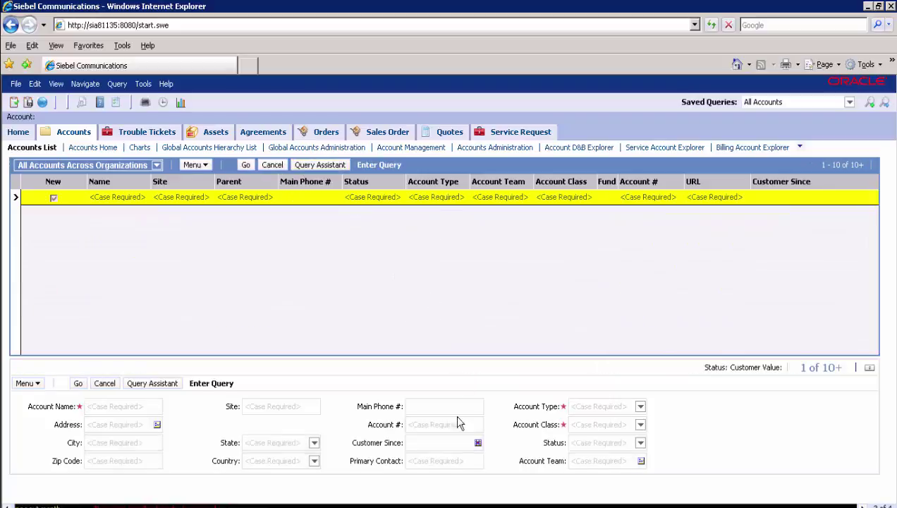
pyautogui.click(435, 423)
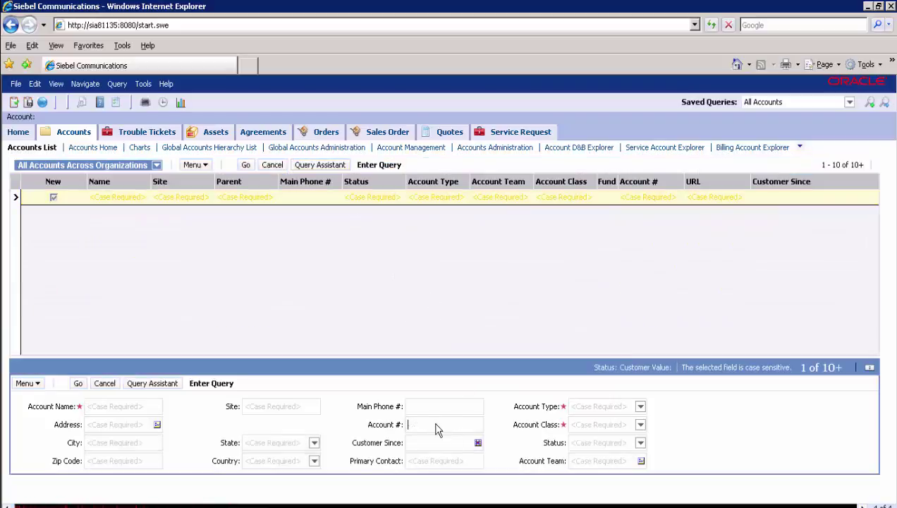
pyautogui.write('1-EJGR')
pyautogui.press('Return')
pyautogui.moveTo(97, 206); pyautogui.dragTo(278, 206)
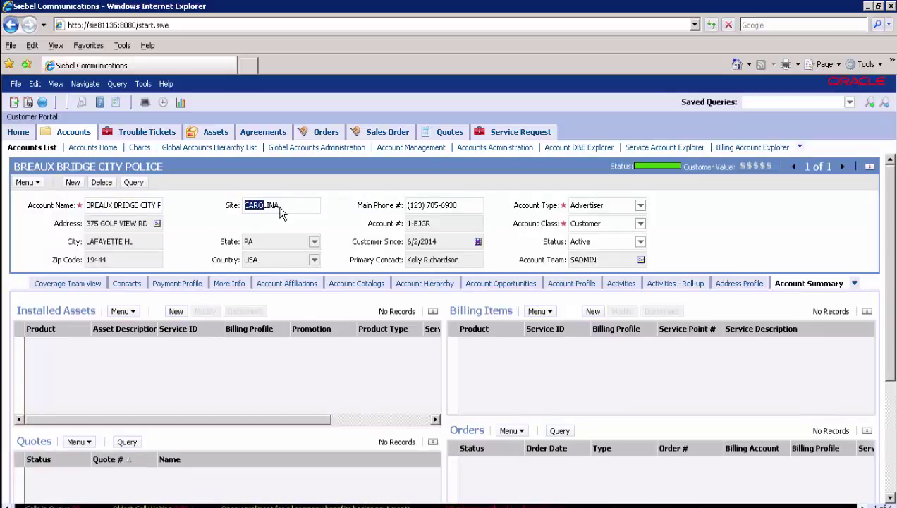
# - Check the account's main phone and the contact's first name, work phone and work fax values
pyautogui.moveTo(452, 205); pyautogui.dragTo(139, 219)
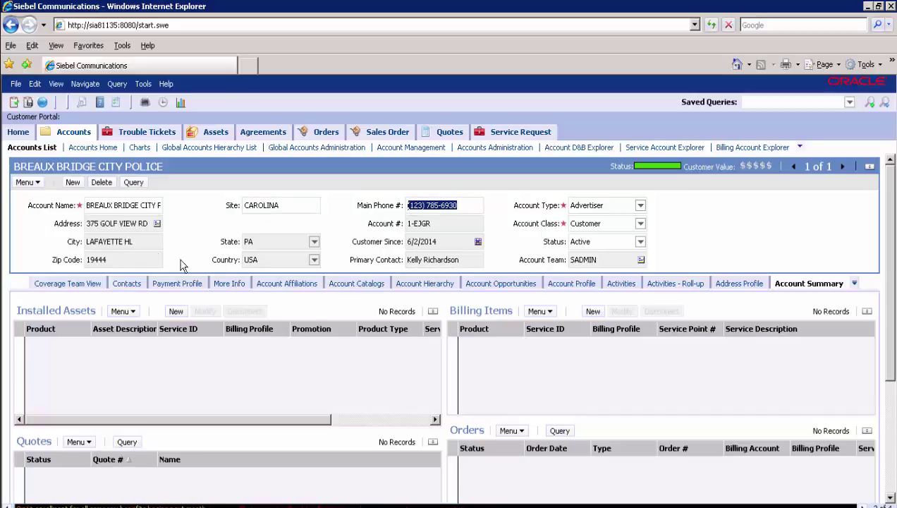
pyautogui.click(135, 283)
pyautogui.click(162, 329)
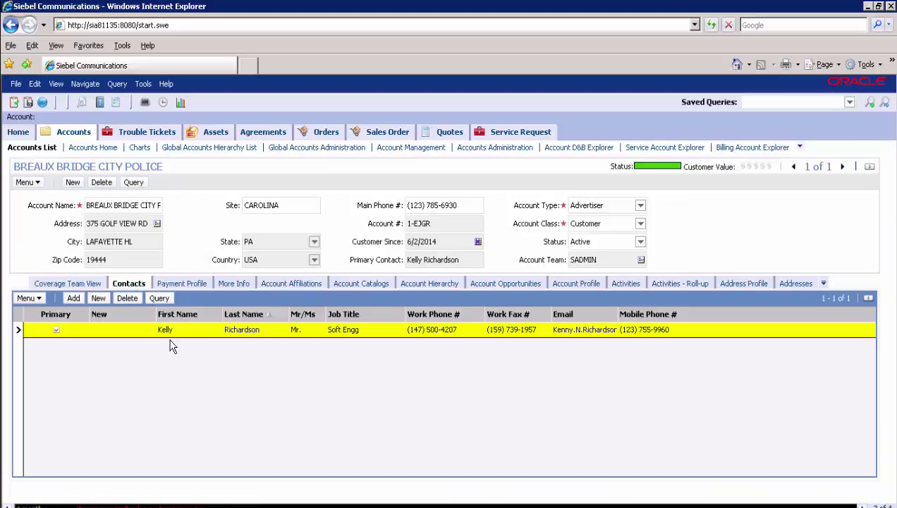
pyautogui.click(469, 330)
pyautogui.click(541, 330)
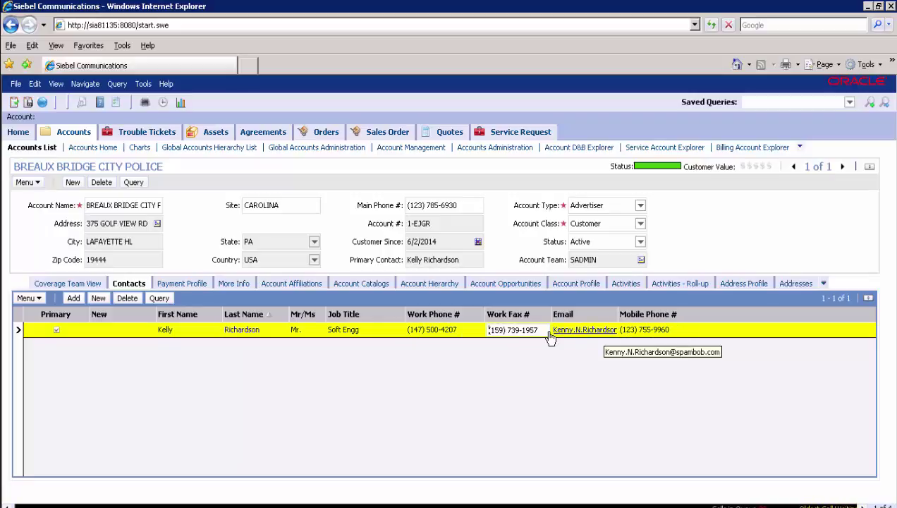
# - In the Payment Profile, inspect the card holder, masked card number, verification number and issuing bank
pyautogui.click(202, 291)
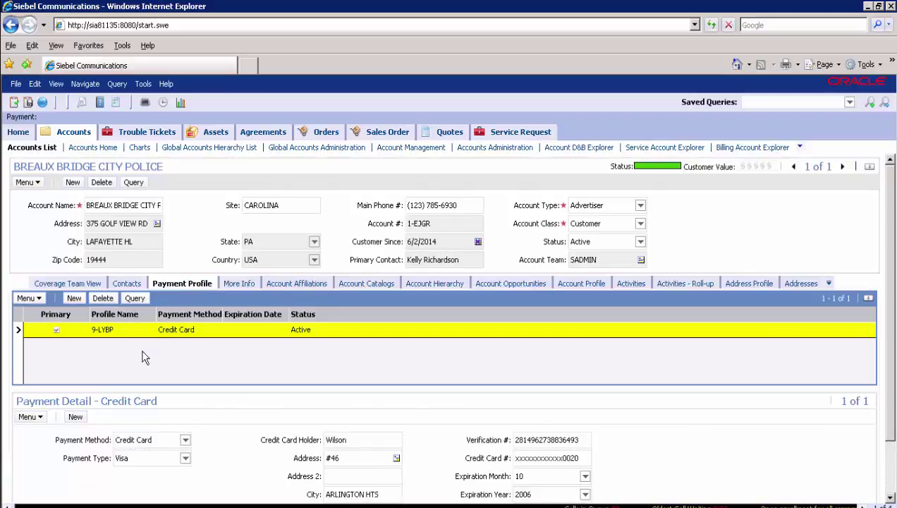
pyautogui.scroll(-1, 176, 375)
pyautogui.click(364, 387)
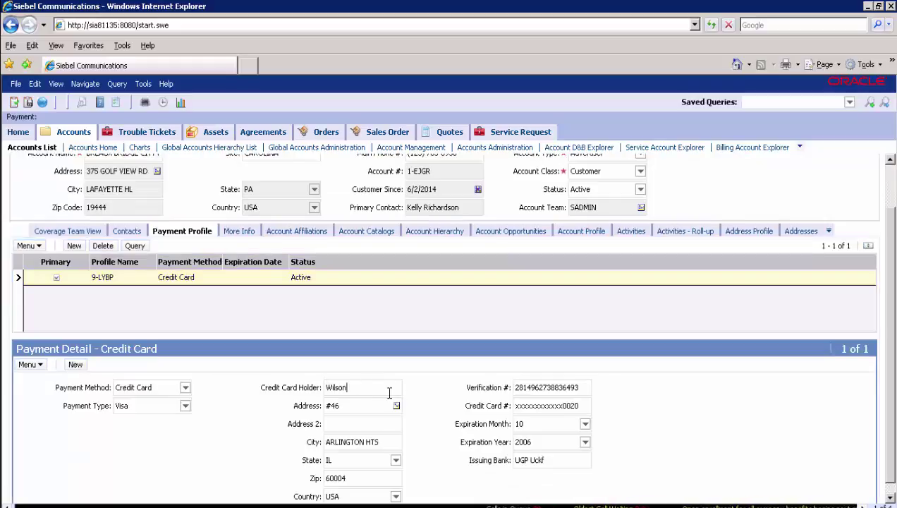
pyautogui.click(531, 405)
pyautogui.click(535, 387)
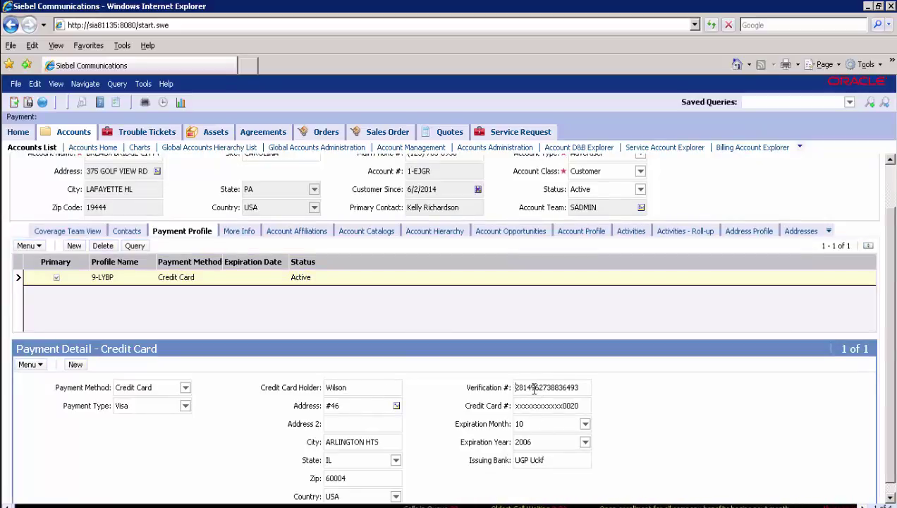
pyautogui.click(534, 460)
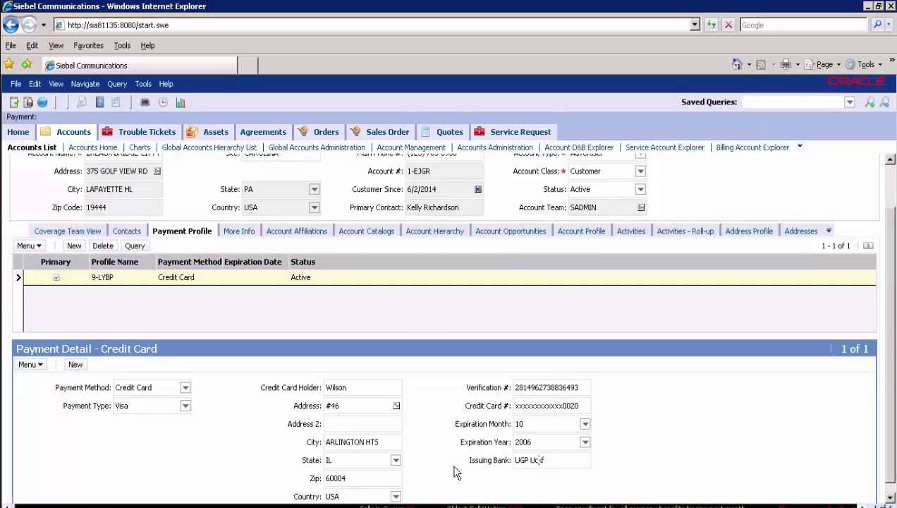